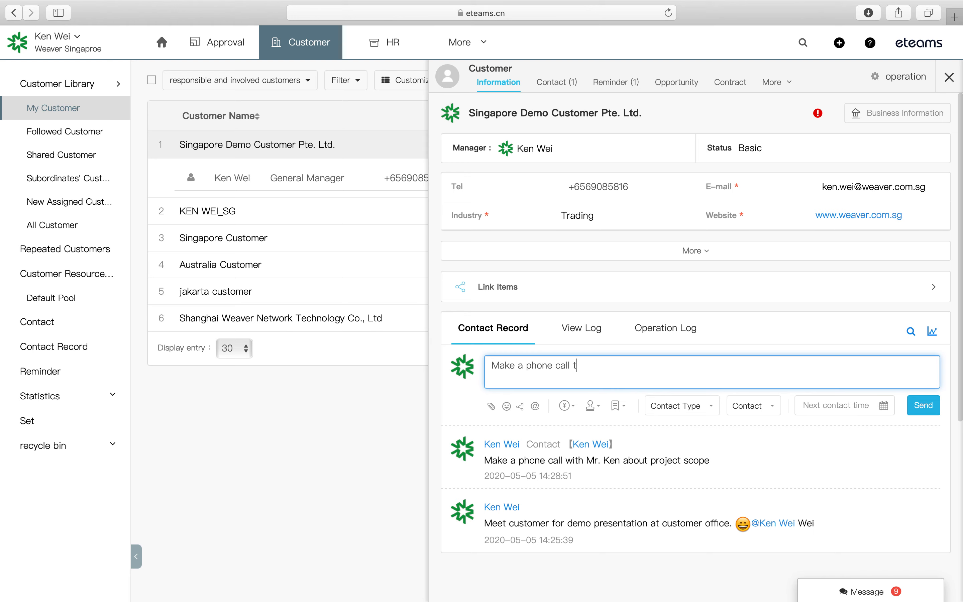
Step: Log the contact record "Make a phone call to understand more requirement" for the customer with contact type Dial and send it
{"action": "type", "text": "derstand more requiremet"}
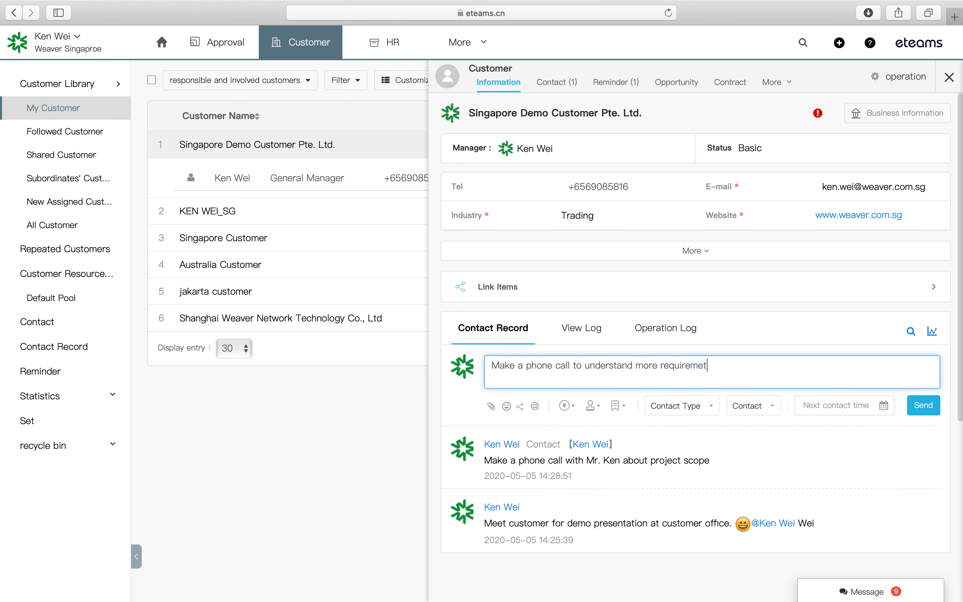
{"action": "left_click", "coordinate": [701, 406]}
{"action": "left_click", "coordinate": [681, 433]}
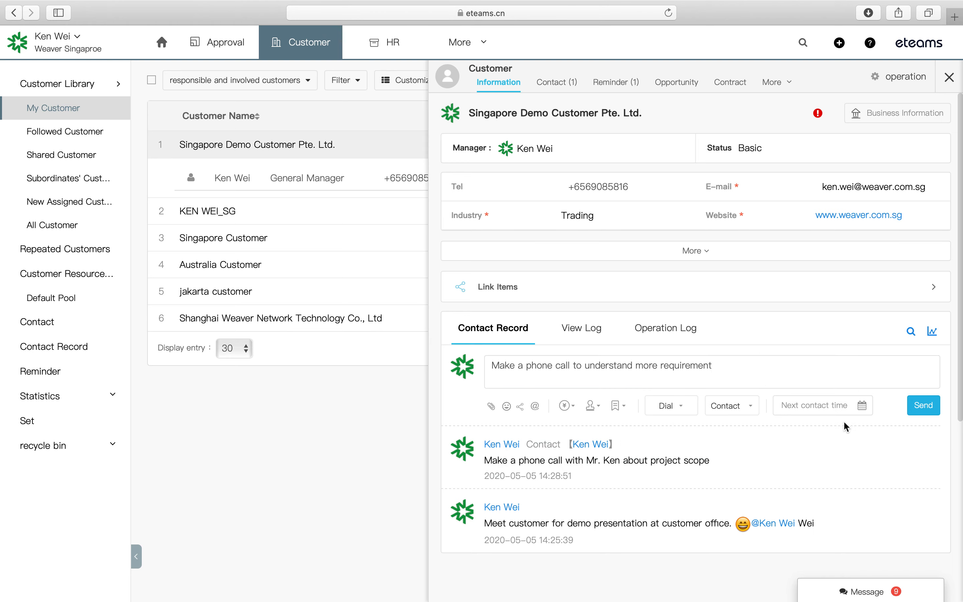
{"action": "left_click", "coordinate": [924, 412]}
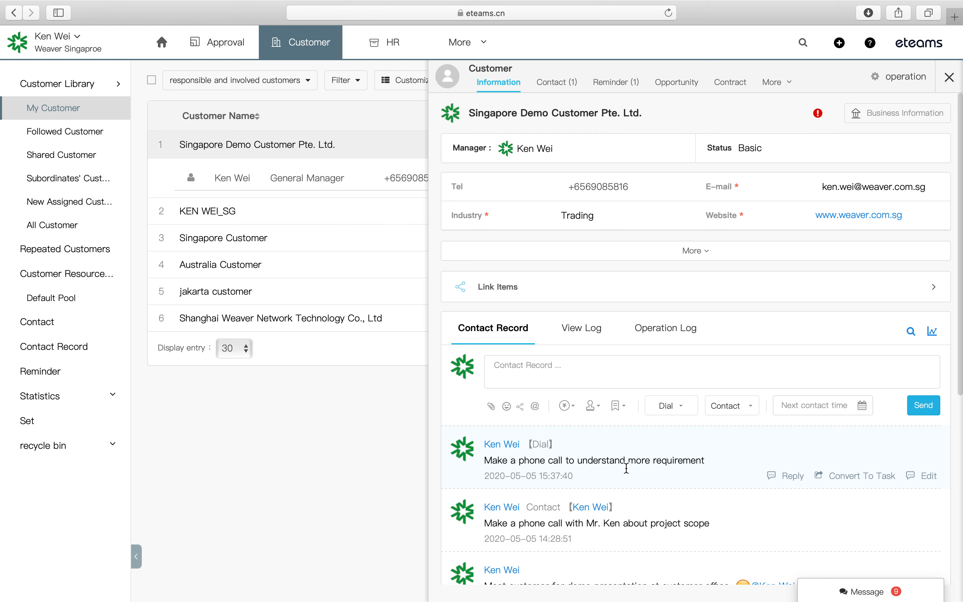
{"action": "scroll", "coordinate": [621, 472], "scroll_direction": "down", "scroll_amount": 1}
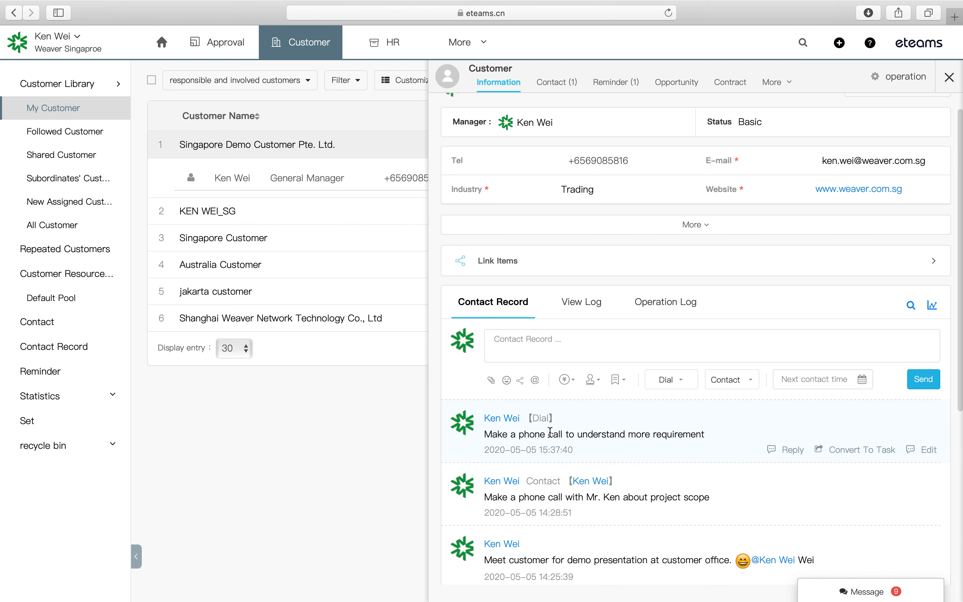
{"action": "scroll", "coordinate": [523, 434], "scroll_direction": "up", "scroll_amount": 1}
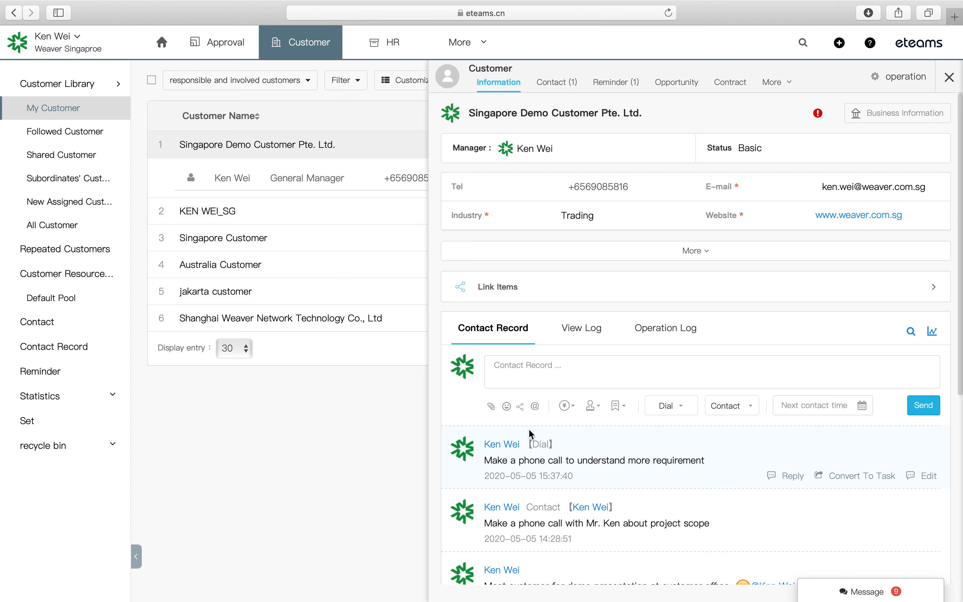
Step: Look through the customer's contacts, reminders and opportunities
{"action": "left_click", "coordinate": [557, 83]}
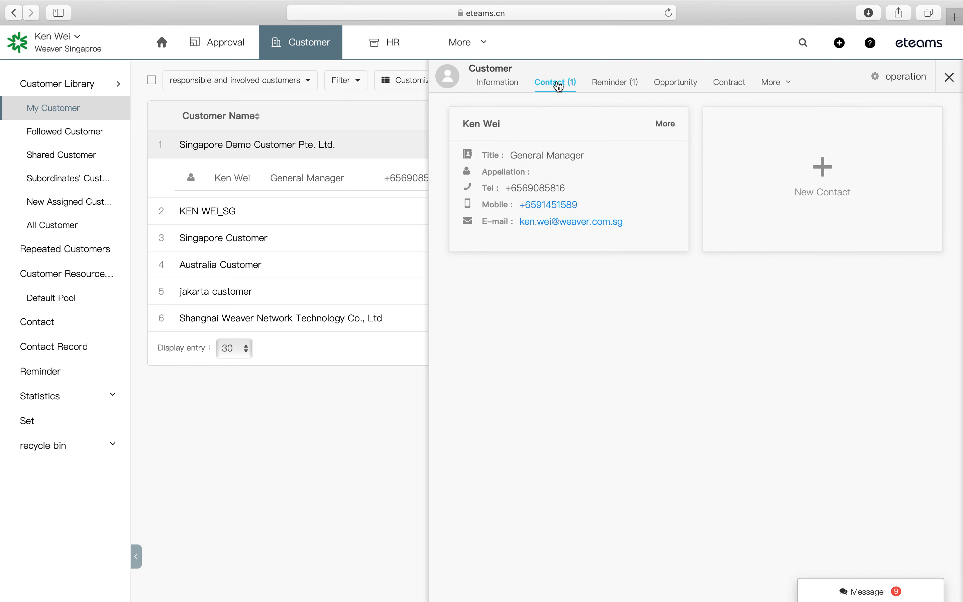
{"action": "left_click", "coordinate": [614, 83]}
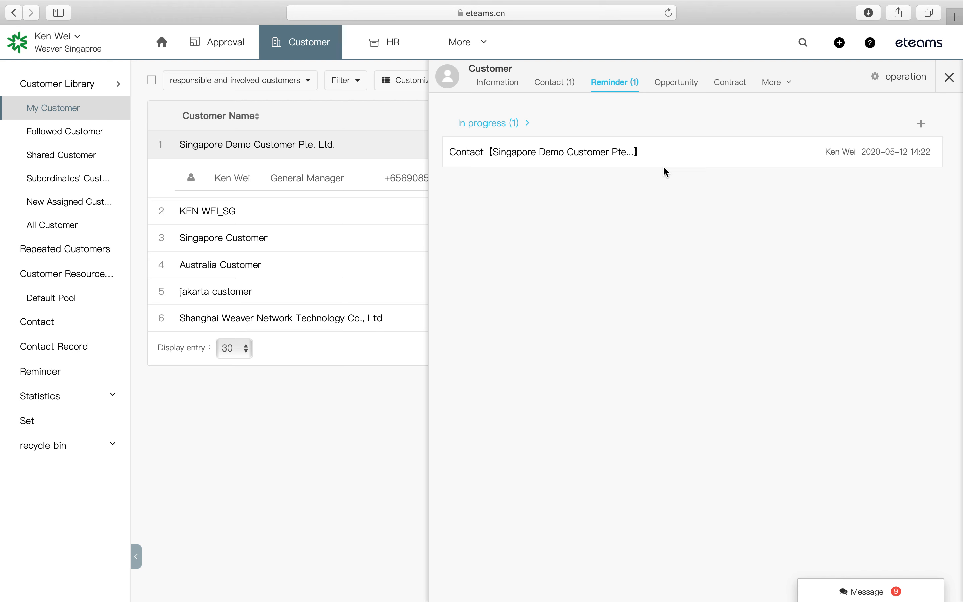
{"action": "left_click", "coordinate": [675, 84]}
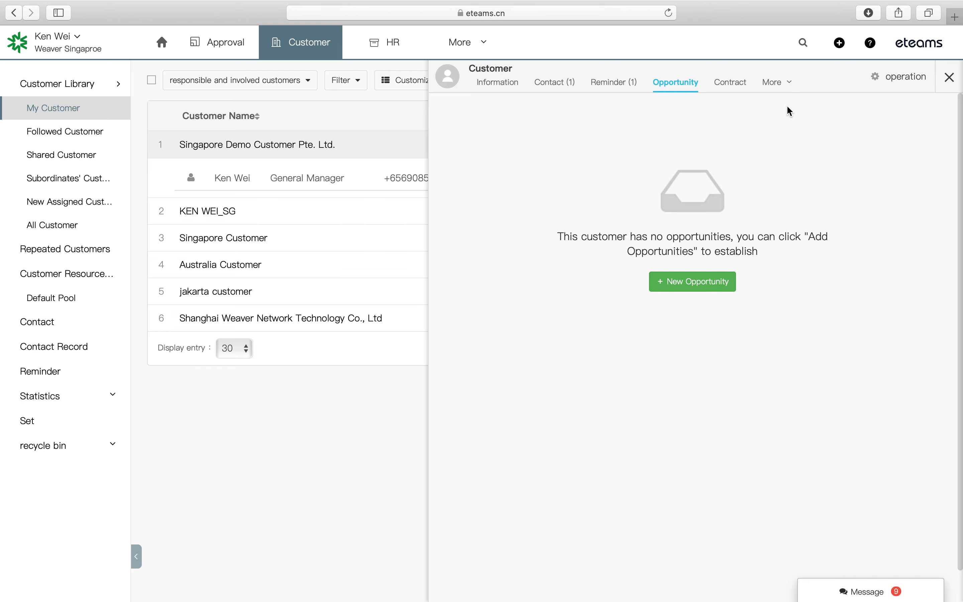
Step: Start a new opportunity for Singapore Demo Customer Pte. Ltd. and name it "SDCPL- Eteams Purchaing"
{"action": "left_click", "coordinate": [877, 84]}
{"action": "left_click", "coordinate": [862, 108]}
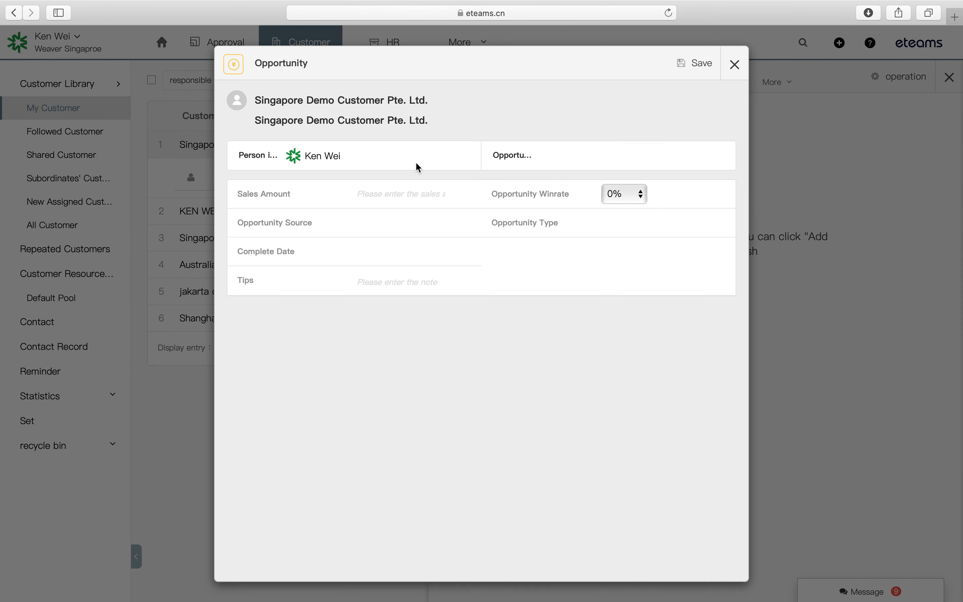
{"action": "left_click_drag", "start_coordinate": [441, 100], "coordinate": [228, 97]}
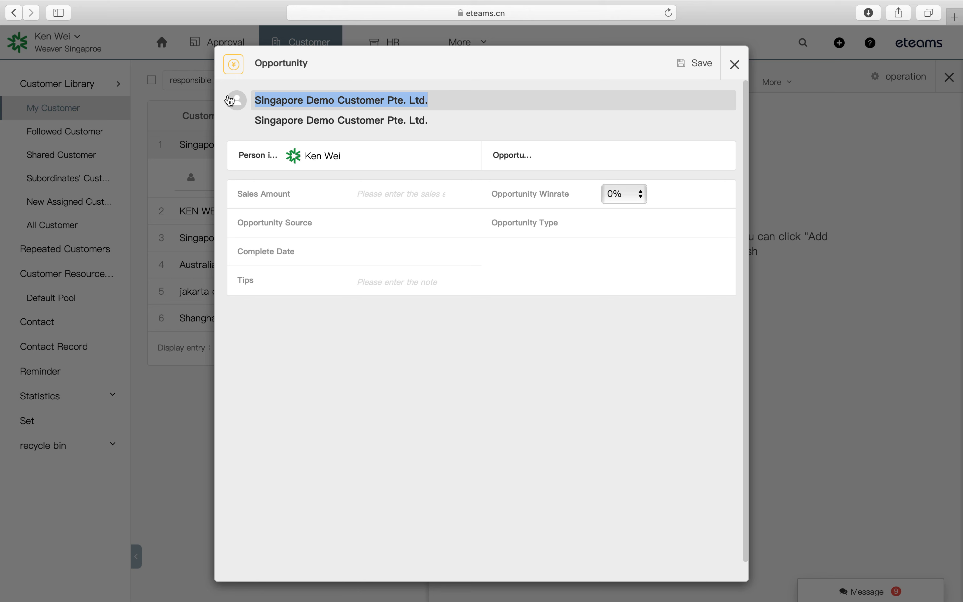
{"action": "type", "text": "SDCPL-"}
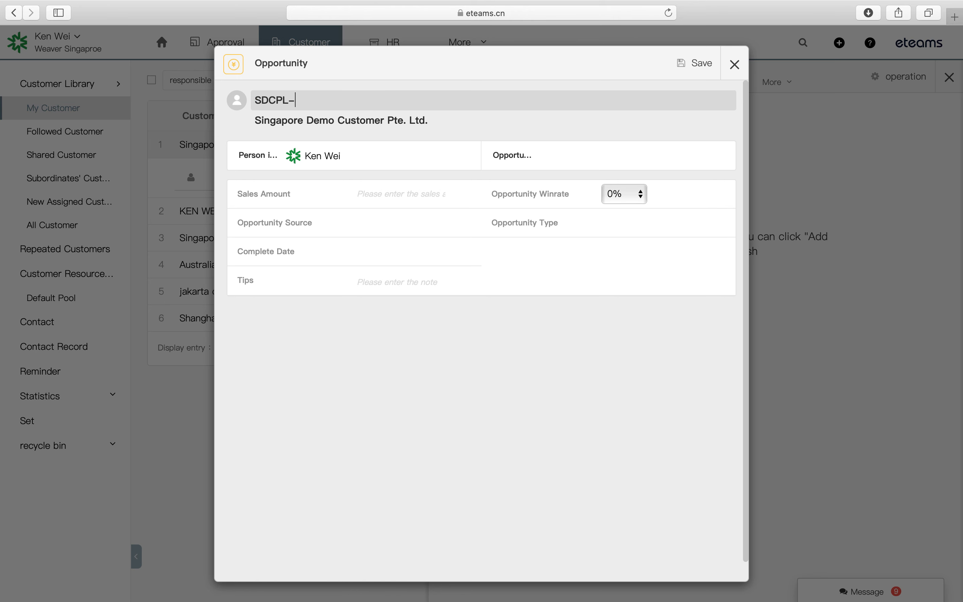
{"action": "type", "text": " Eteams Purchaing"}
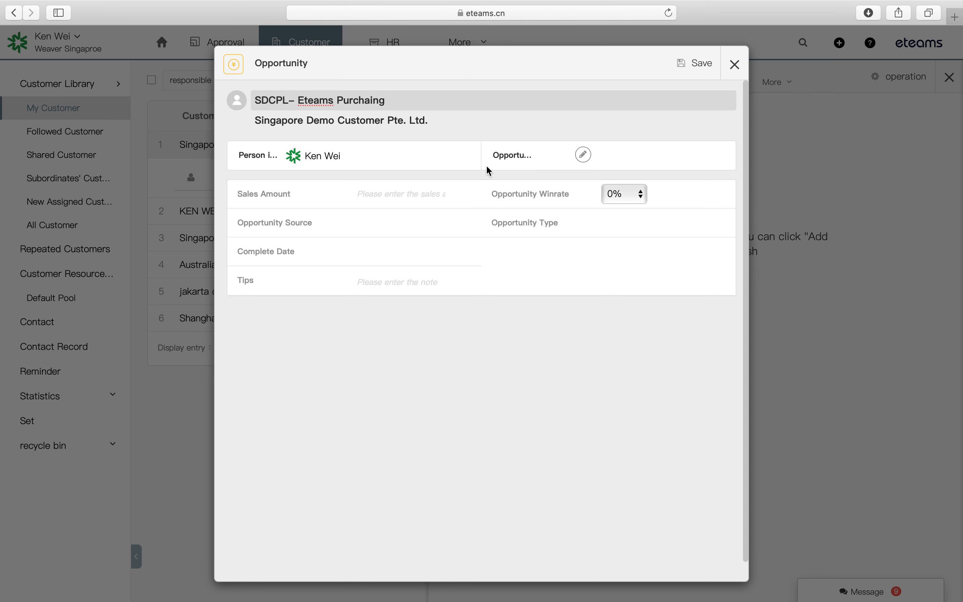
Step: Set the opportunity's stage to First Meeting, its sales amount to 20,000.00 and its win rate to 60%
{"action": "left_click", "coordinate": [580, 154]}
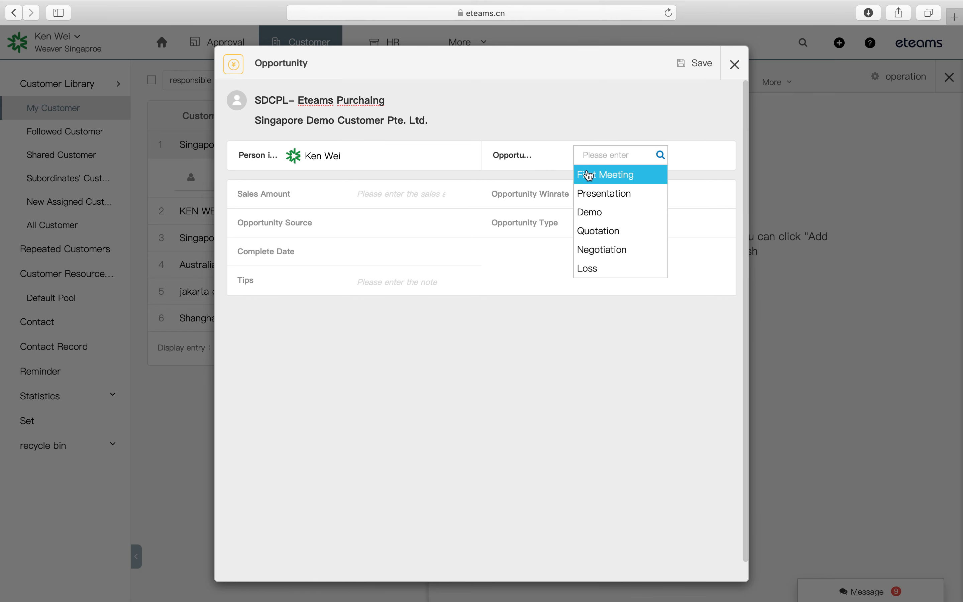
{"action": "left_click", "coordinate": [587, 175]}
{"action": "left_click", "coordinate": [359, 194]}
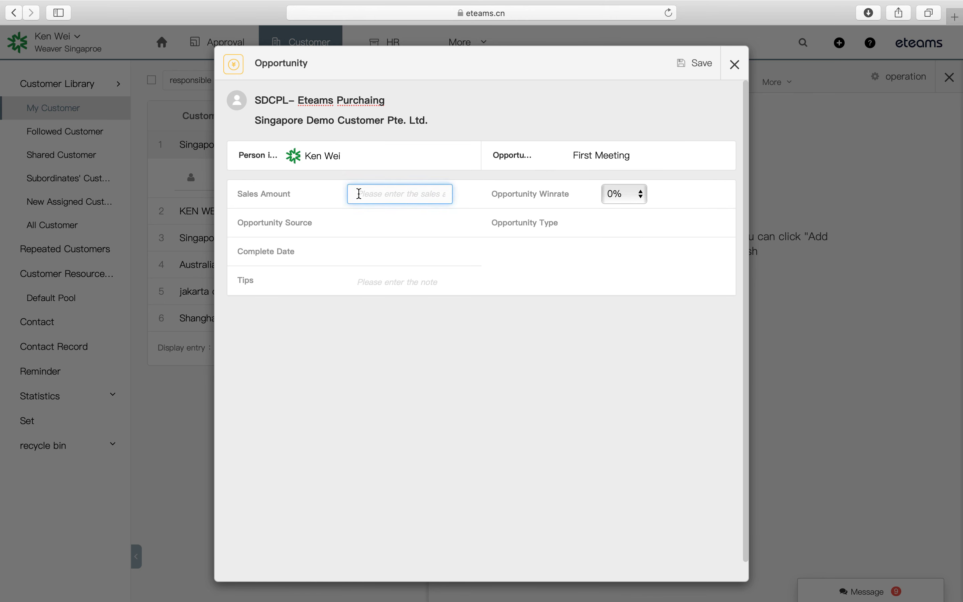
{"action": "type", "text": "20,"}
{"action": "type", "text": "0000"}
{"action": "left_click", "coordinate": [630, 194]}
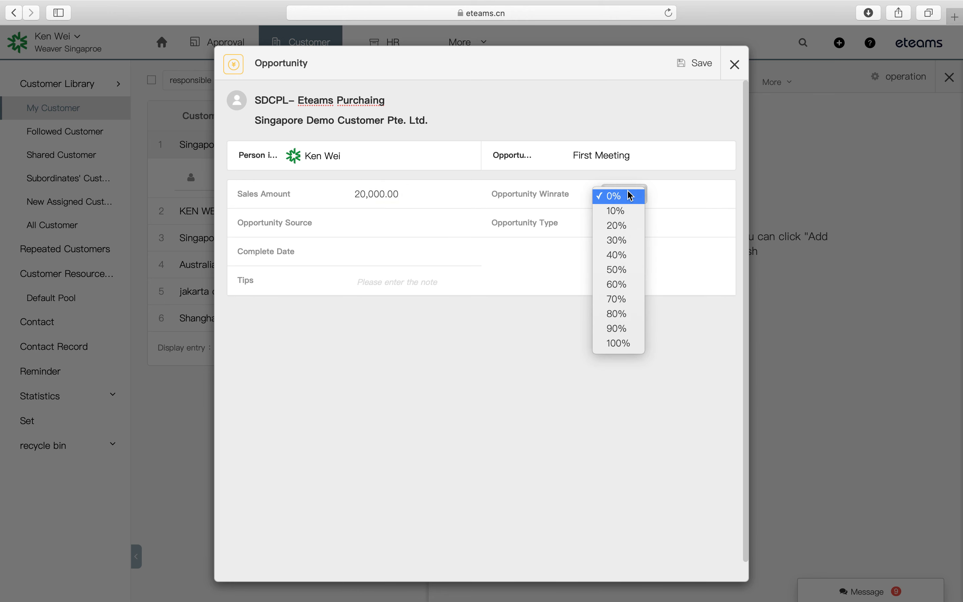
{"action": "left_click", "coordinate": [617, 284]}
Step: Set the opportunity source to Self-resource, the type to Important and the complete date to 2020-05-31
{"action": "left_click", "coordinate": [355, 222]}
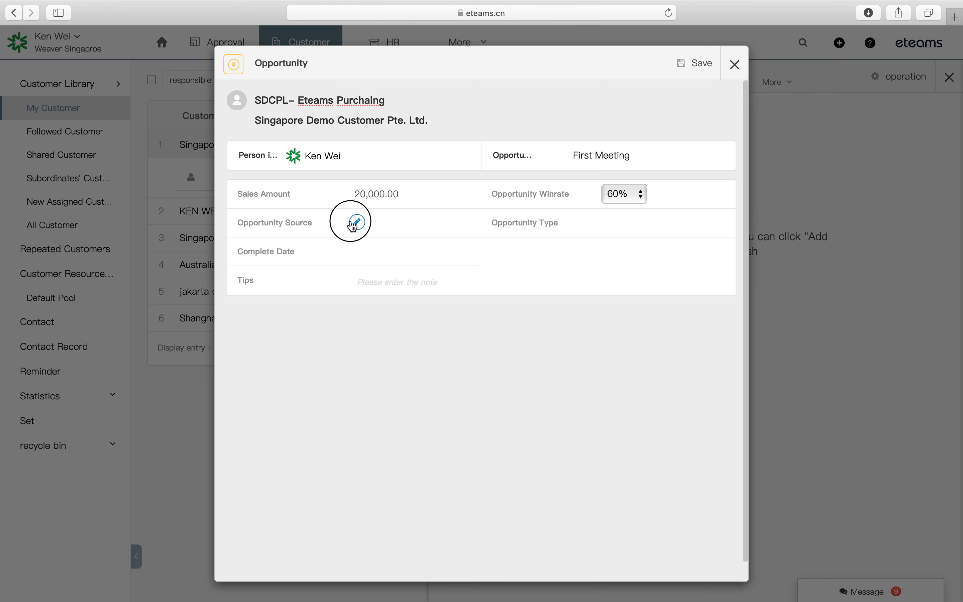
{"action": "left_click", "coordinate": [365, 242]}
{"action": "left_click", "coordinate": [616, 225]}
{"action": "left_click", "coordinate": [624, 260]}
{"action": "left_click", "coordinate": [376, 256]}
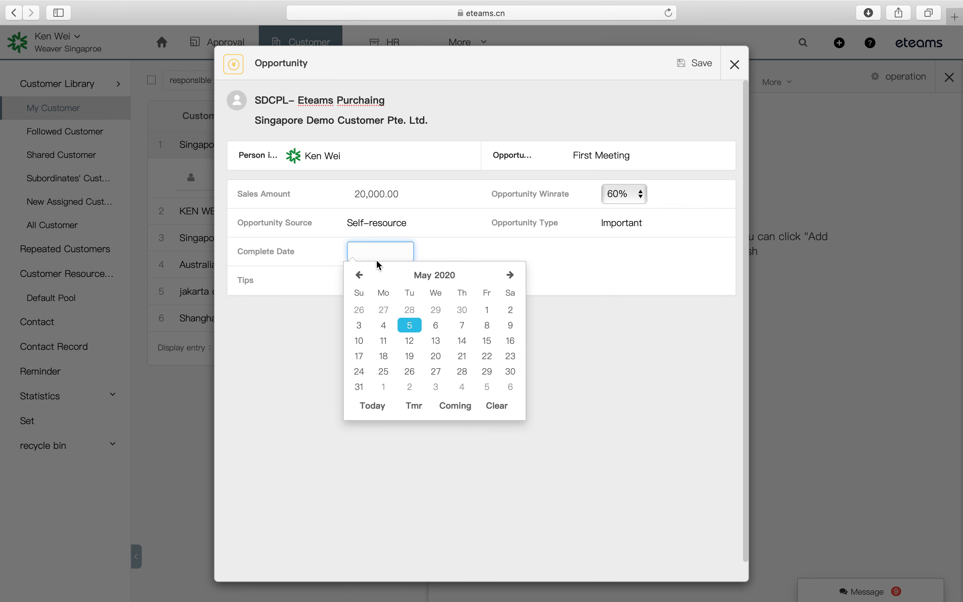
{"action": "left_click", "coordinate": [360, 387]}
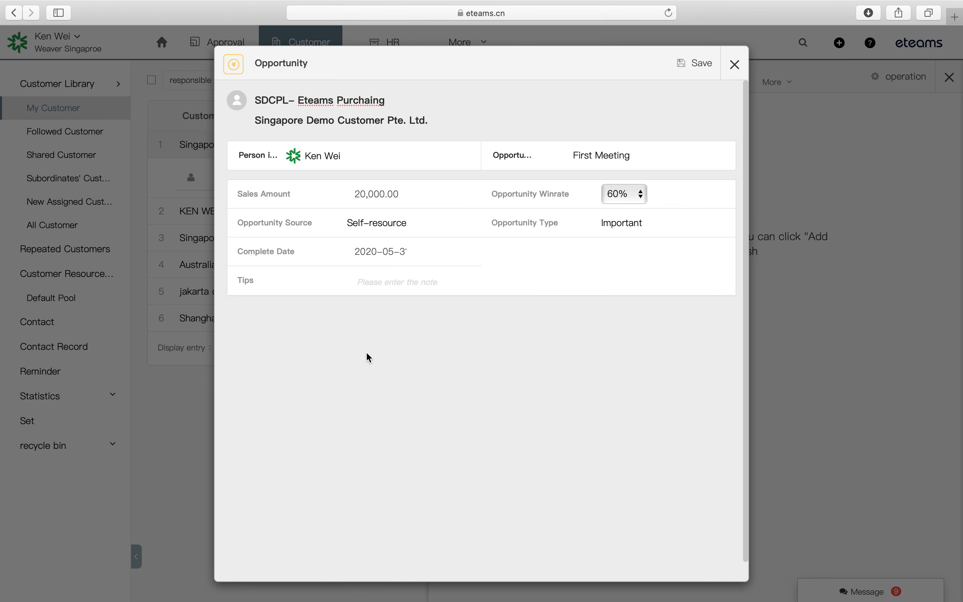
Step: Enter the tips note "Customer also looking for a meal client, which could send email from crm", rejecting the suggested autocorrection
{"action": "left_click", "coordinate": [390, 287]}
{"action": "type", "text": "Customer"}
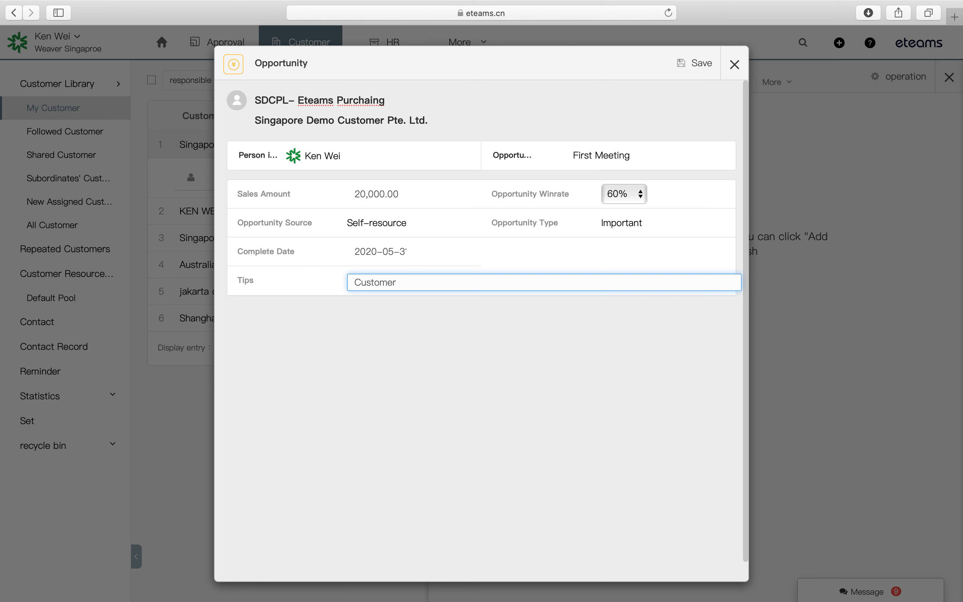
{"action": "type", "text": " also looki"}
{"action": "type", "text": "ng for a emal cliie"}
{"action": "type", "text": "ent, which cou"}
{"action": "type", "text": "ld send email from crm"}
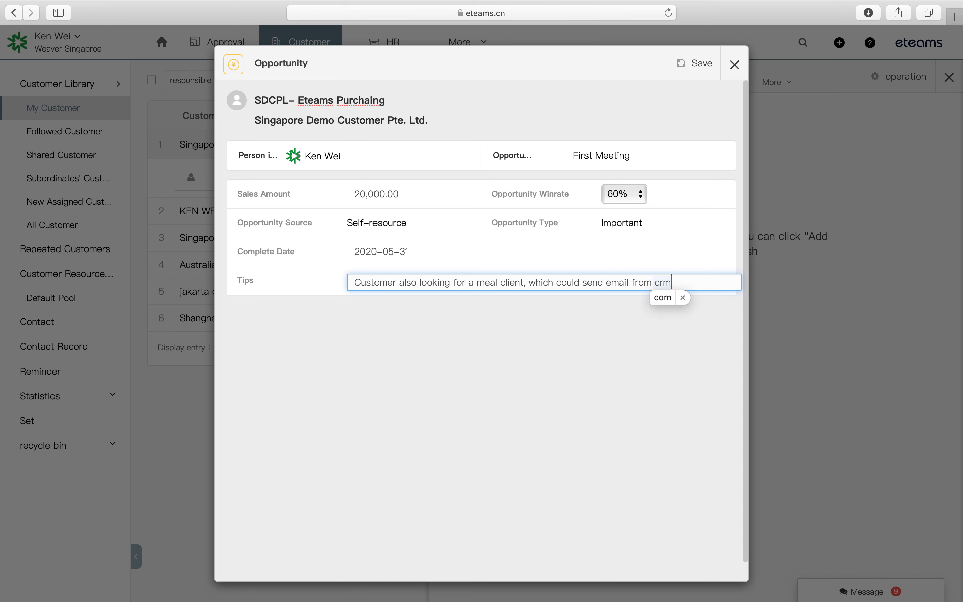
{"action": "left_click", "coordinate": [683, 297]}
Step: Correct the last word of the opportunity's name to "Purchasing" and save the opportunity
{"action": "double_click", "coordinate": [371, 103]}
{"action": "right_click", "coordinate": [371, 103]}
{"action": "left_click", "coordinate": [398, 105]}
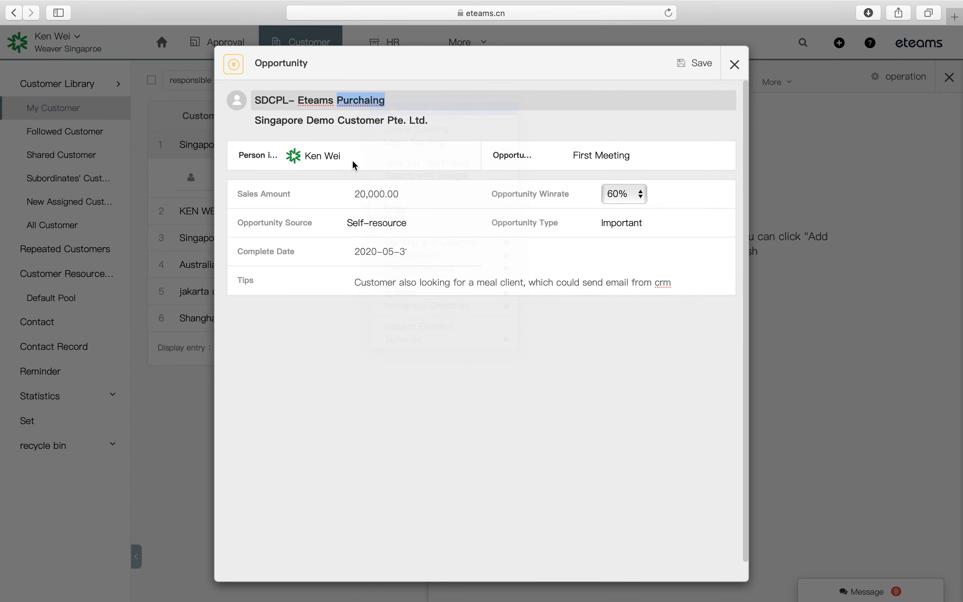
{"action": "left_click", "coordinate": [597, 330]}
{"action": "left_click", "coordinate": [704, 63]}
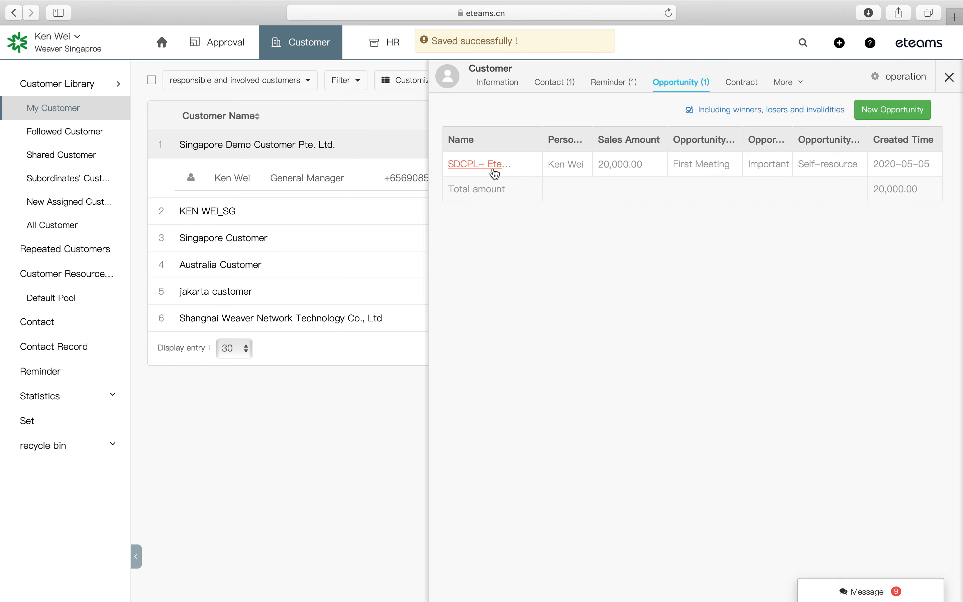
Step: Open the SDCPL- Eteams Purchasing opportunity and review its details and contact record section
{"action": "left_click", "coordinate": [494, 172]}
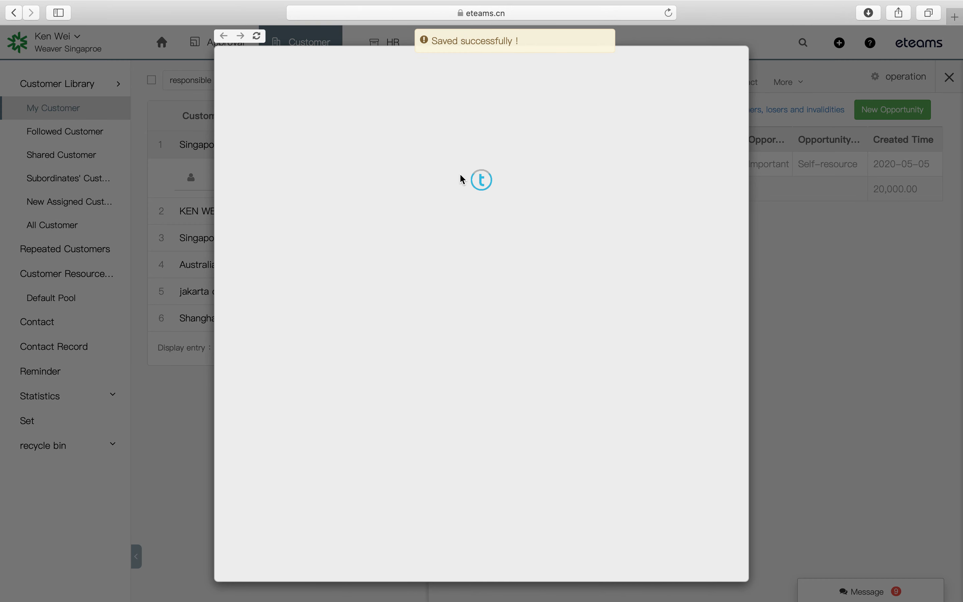
{"action": "left_click", "coordinate": [448, 273]}
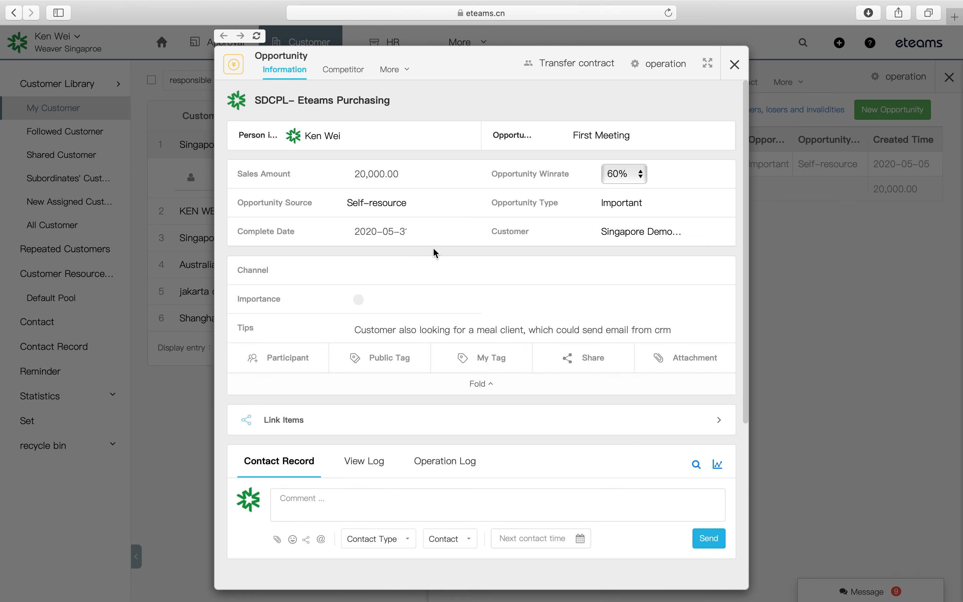
{"action": "scroll", "coordinate": [432, 248], "scroll_direction": "down", "scroll_amount": 1}
{"action": "scroll", "coordinate": [433, 248], "scroll_direction": "up", "scroll_amount": 1}
{"action": "scroll", "coordinate": [448, 277], "scroll_direction": "down", "scroll_amount": 3}
{"action": "scroll", "coordinate": [448, 278], "scroll_direction": "up", "scroll_amount": 3}
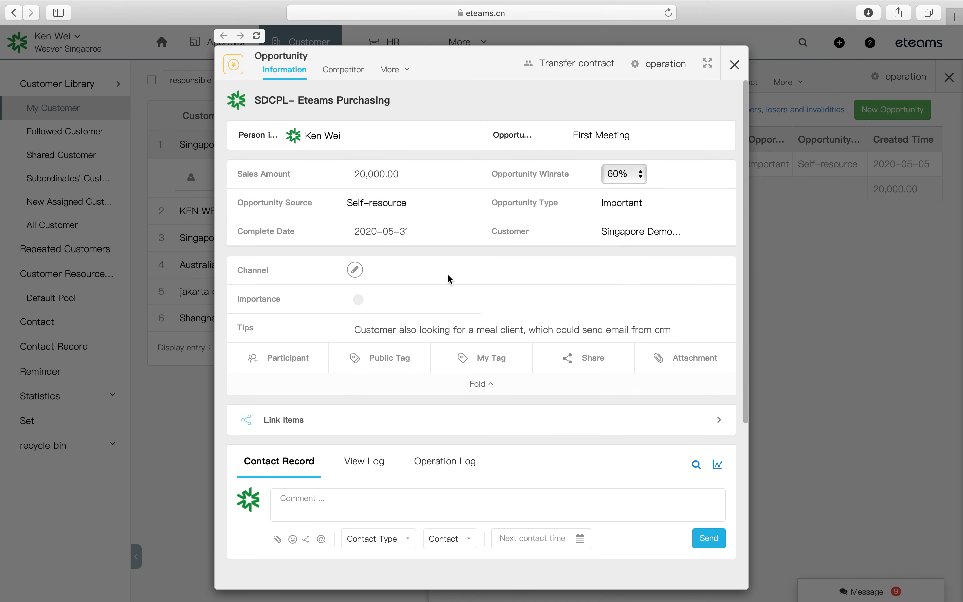
Step: Send the comment "First meeting, CRM is the key requiriement" in the opportunity's contact record
{"action": "left_click", "coordinate": [322, 505]}
{"action": "type", "text": "First meeting,"}
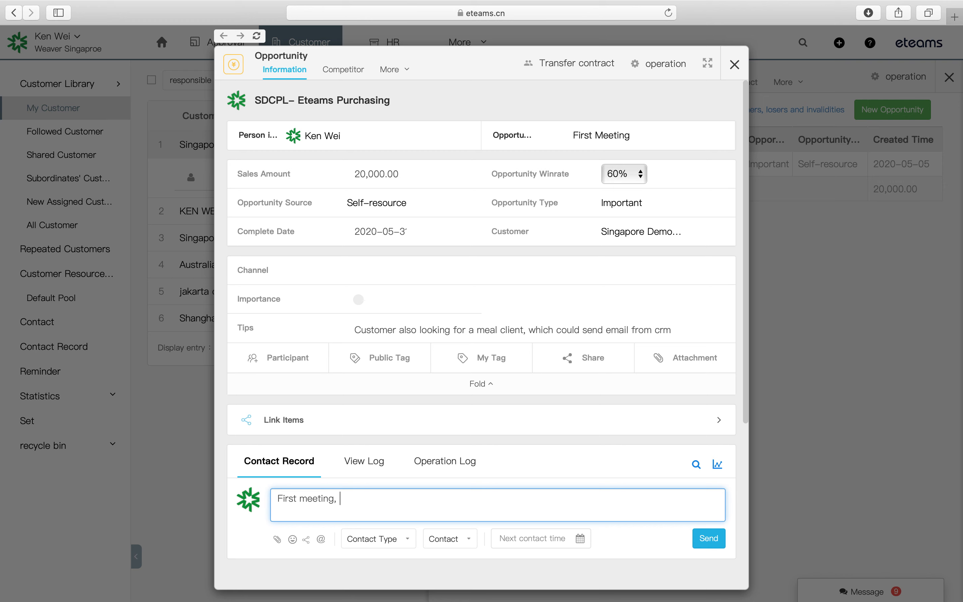
{"action": "type", "text": " CRM is the key requiriement"}
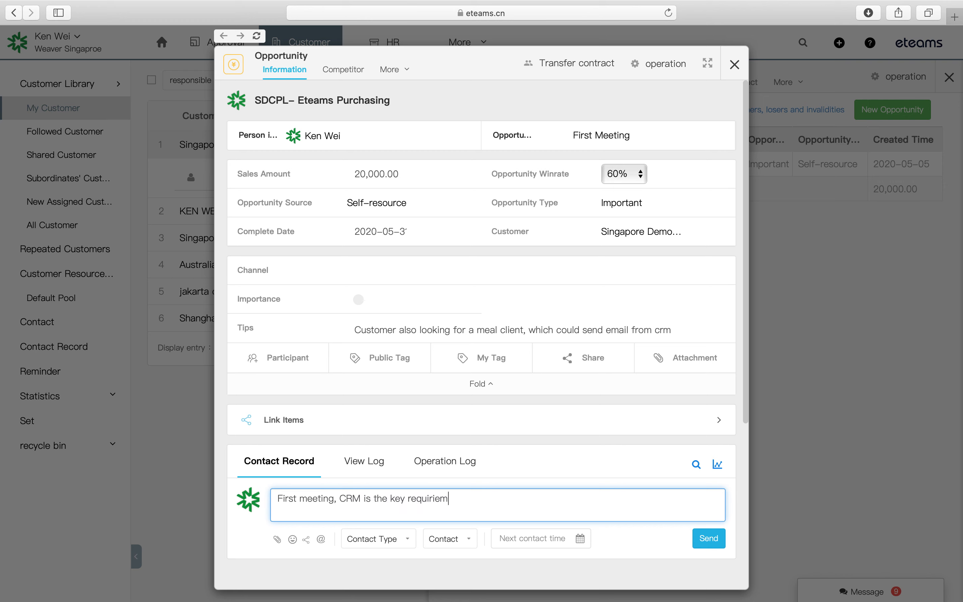
{"action": "key", "text": "BackSpace"}
{"action": "key", "text": "BackSpace"}
{"action": "type", "text": "me"}
{"action": "left_click", "coordinate": [712, 541]}
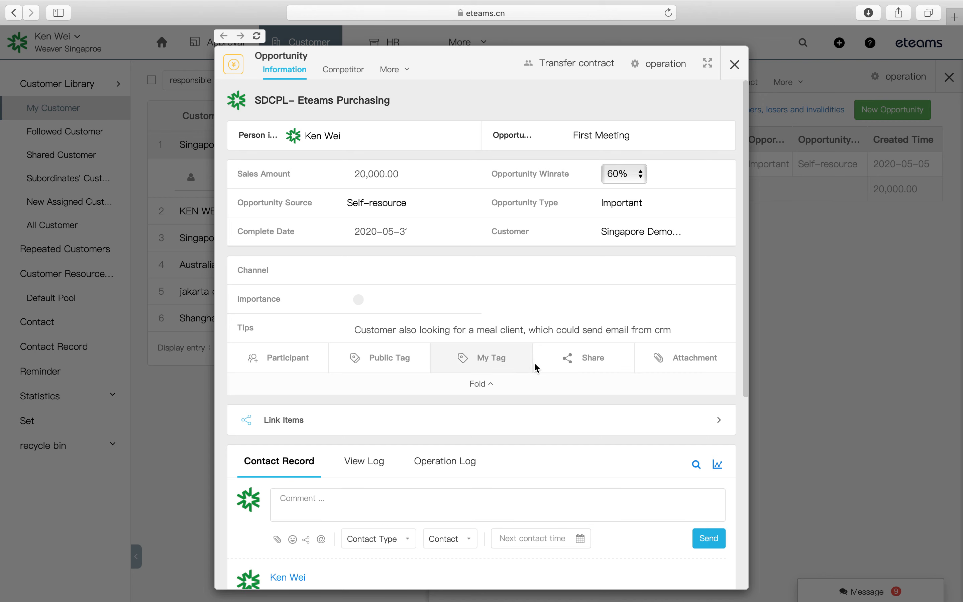
{"action": "scroll", "coordinate": [549, 364], "scroll_direction": "down", "scroll_amount": 2}
{"action": "scroll", "coordinate": [555, 370], "scroll_direction": "up", "scroll_amount": 5}
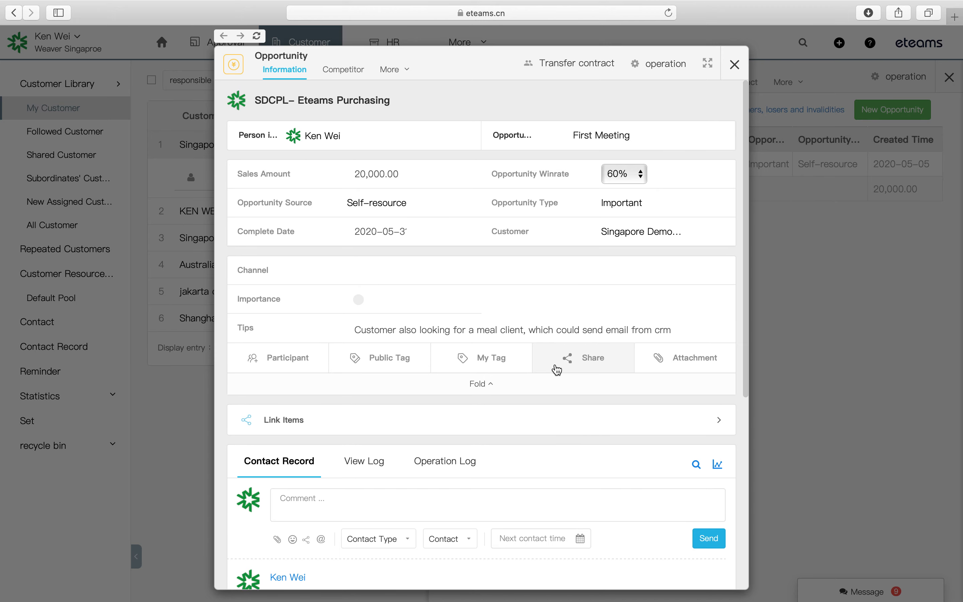
Step: Add the second suggested member as a participant of the opportunity and set its importance to Important
{"action": "left_click", "coordinate": [300, 369]}
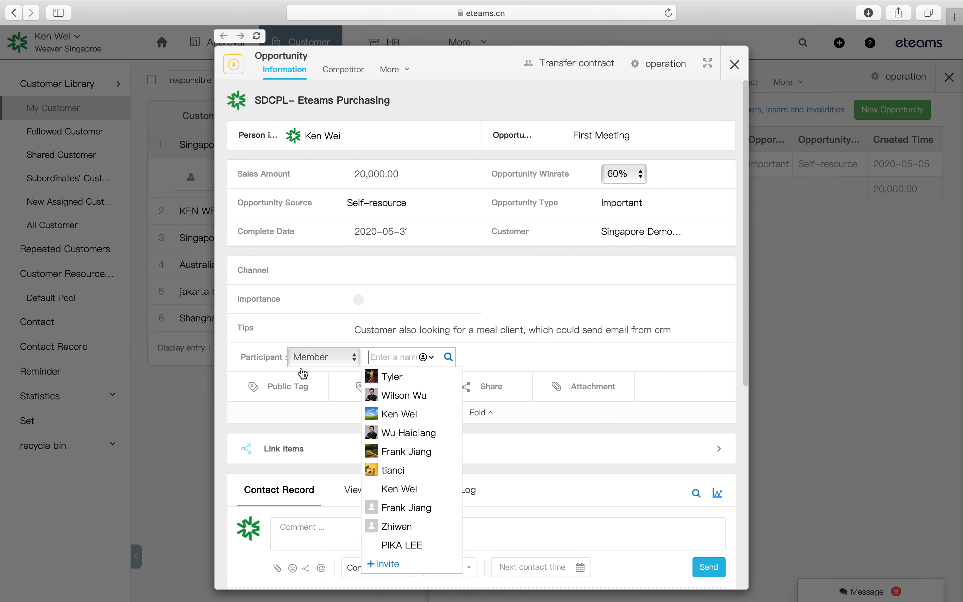
{"action": "left_click", "coordinate": [397, 396]}
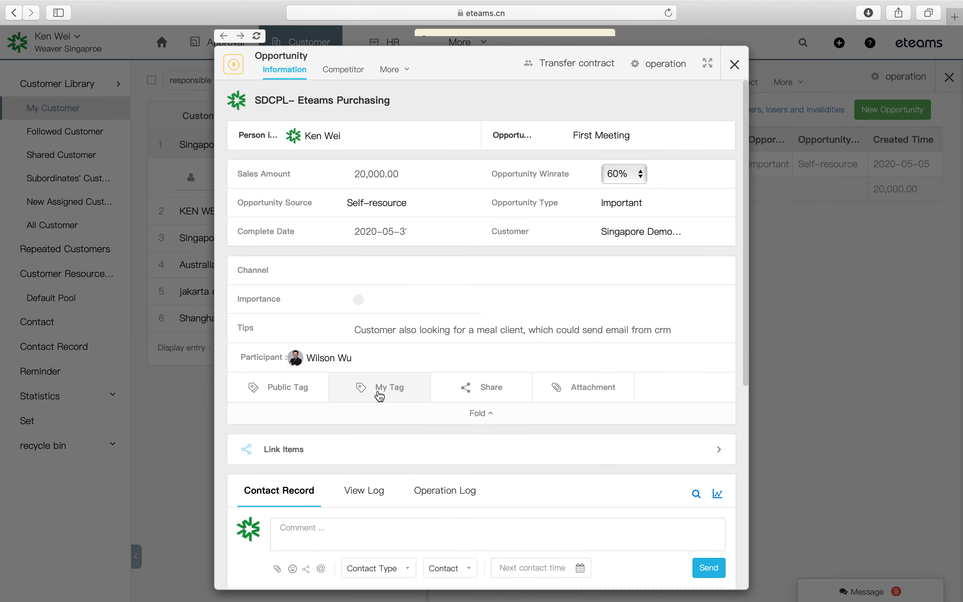
{"action": "left_click", "coordinate": [370, 297]}
{"action": "left_click", "coordinate": [390, 348]}
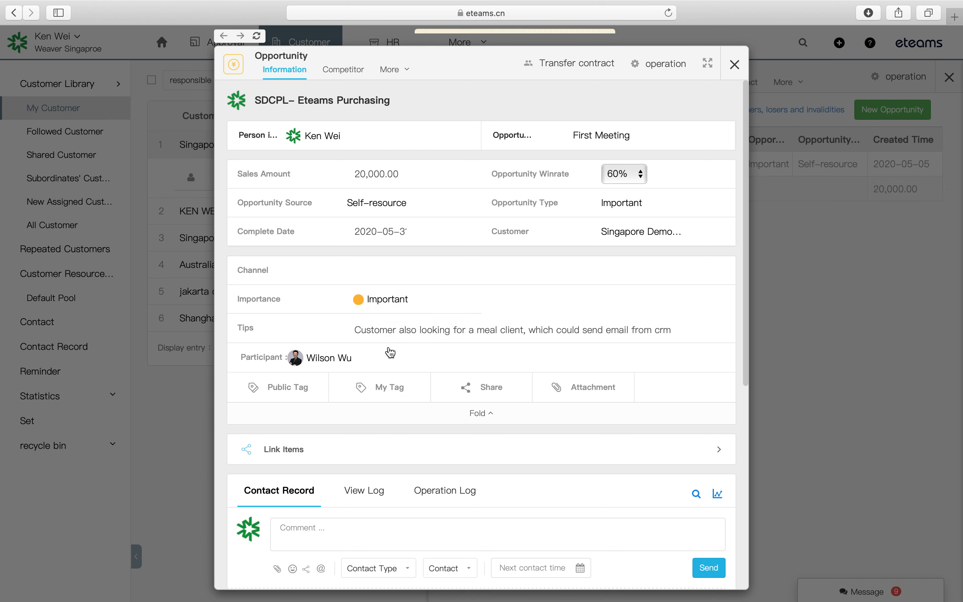
Step: Look at the customers available as the opportunity's channel without choosing one, and check its contact record
{"action": "left_click", "coordinate": [356, 275]}
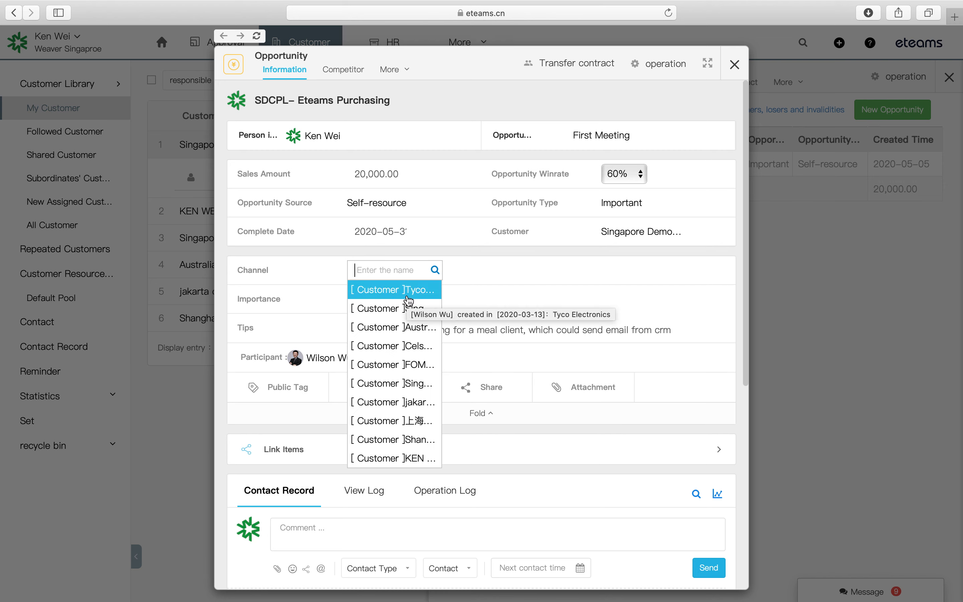
{"action": "left_click", "coordinate": [528, 271]}
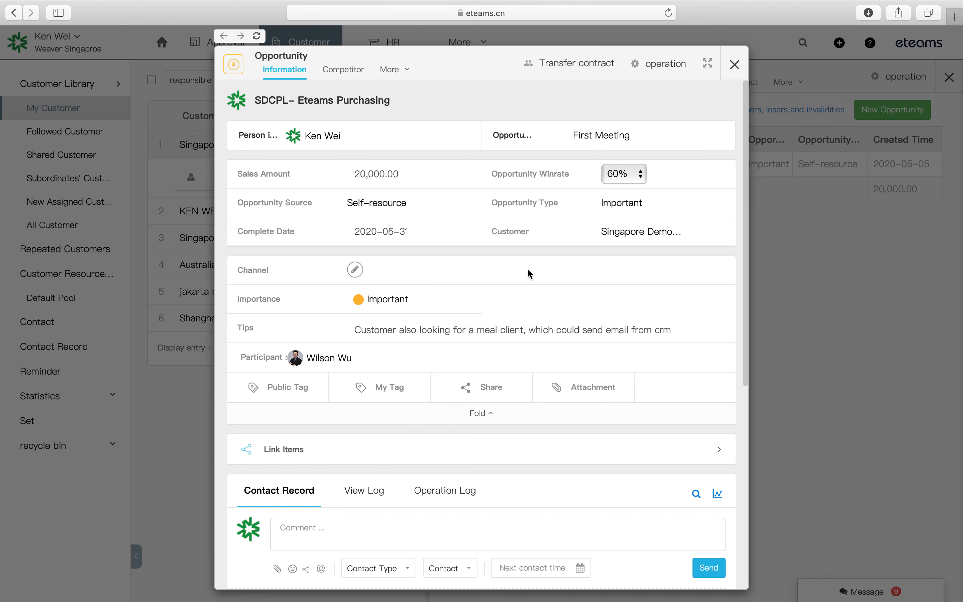
{"action": "scroll", "coordinate": [530, 274], "scroll_direction": "down", "scroll_amount": 5}
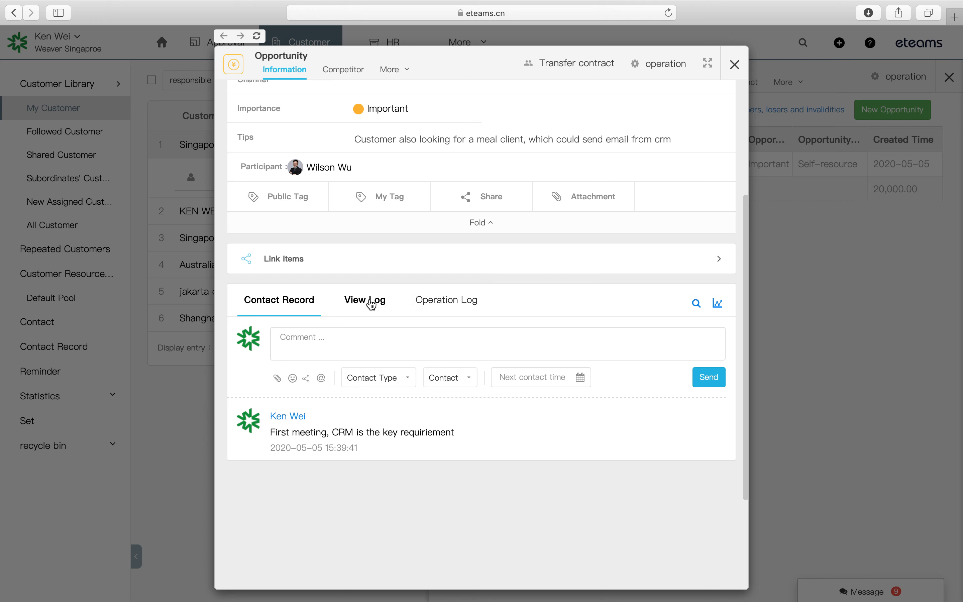
Step: Check the opportunity's view and operation logs, and link 北京广润科技有限公司（示例） to it as a competitor
{"action": "left_click", "coordinate": [375, 302]}
{"action": "left_click", "coordinate": [433, 307]}
{"action": "left_click", "coordinate": [341, 67]}
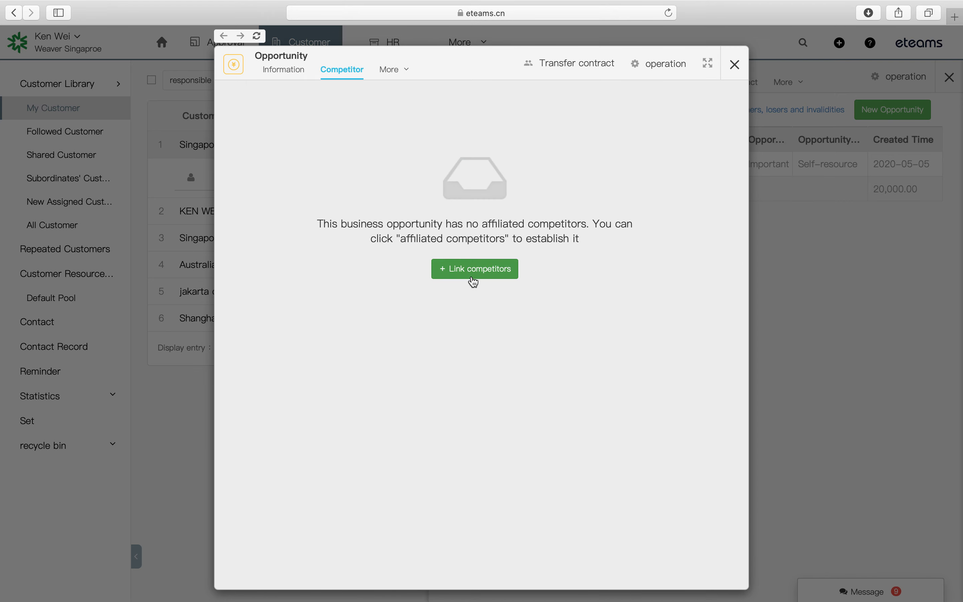
{"action": "left_click", "coordinate": [473, 282]}
{"action": "left_click", "coordinate": [337, 99]}
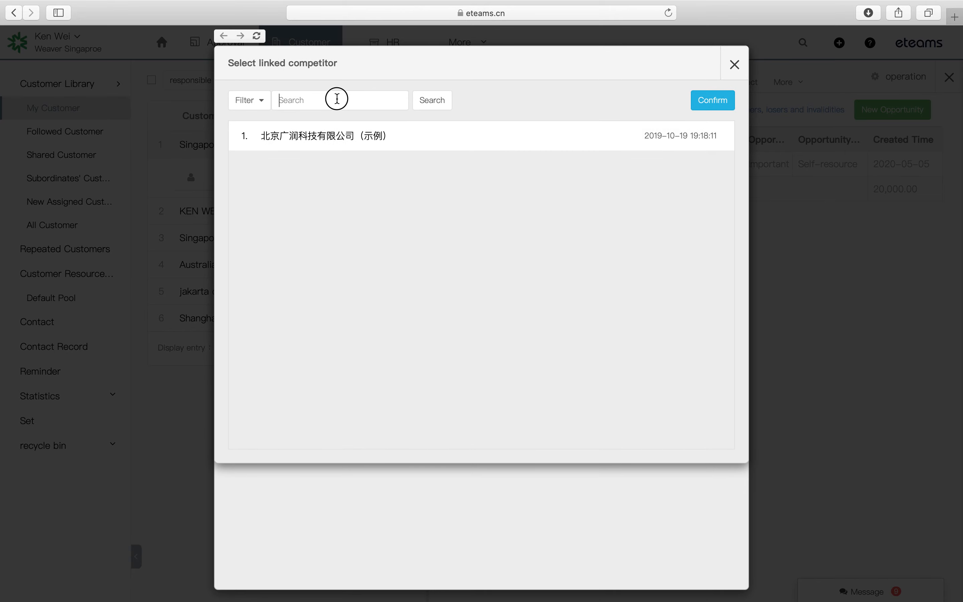
{"action": "left_click", "coordinate": [518, 142]}
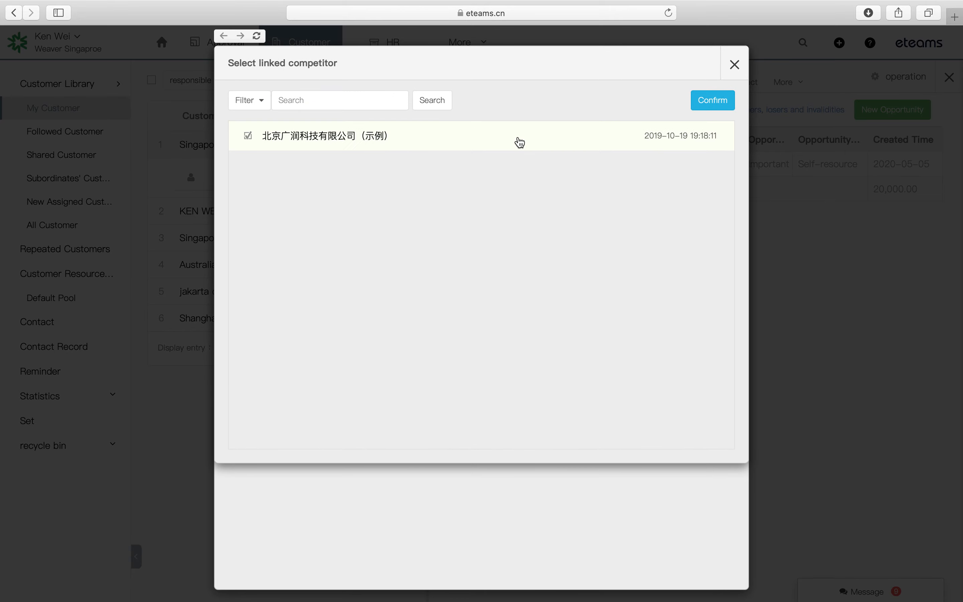
{"action": "left_click", "coordinate": [699, 103]}
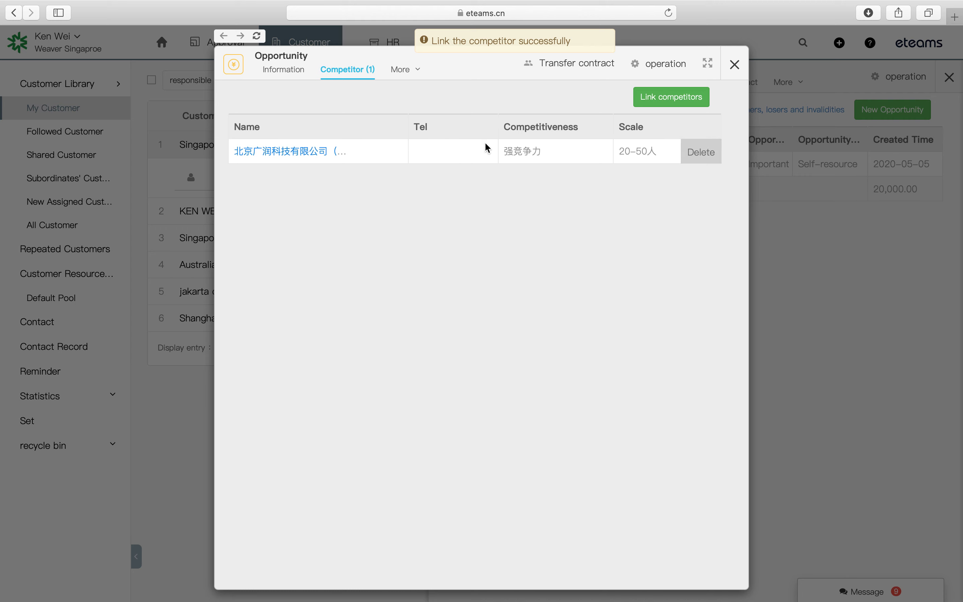
Step: Link the product Retail 1 to the opportunity with a quantity of 200
{"action": "left_click", "coordinate": [413, 78]}
{"action": "left_click", "coordinate": [423, 94]}
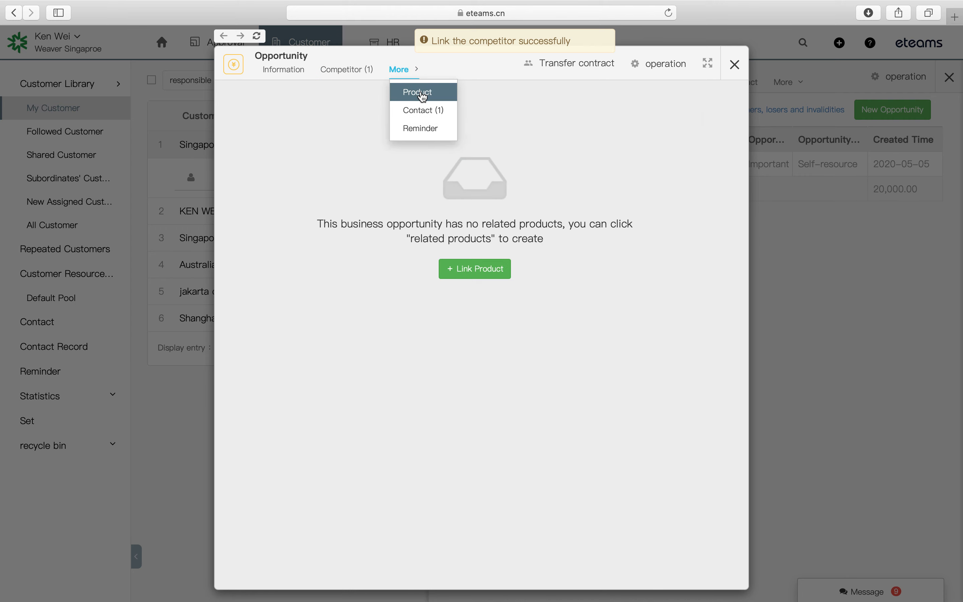
{"action": "left_click", "coordinate": [482, 269]}
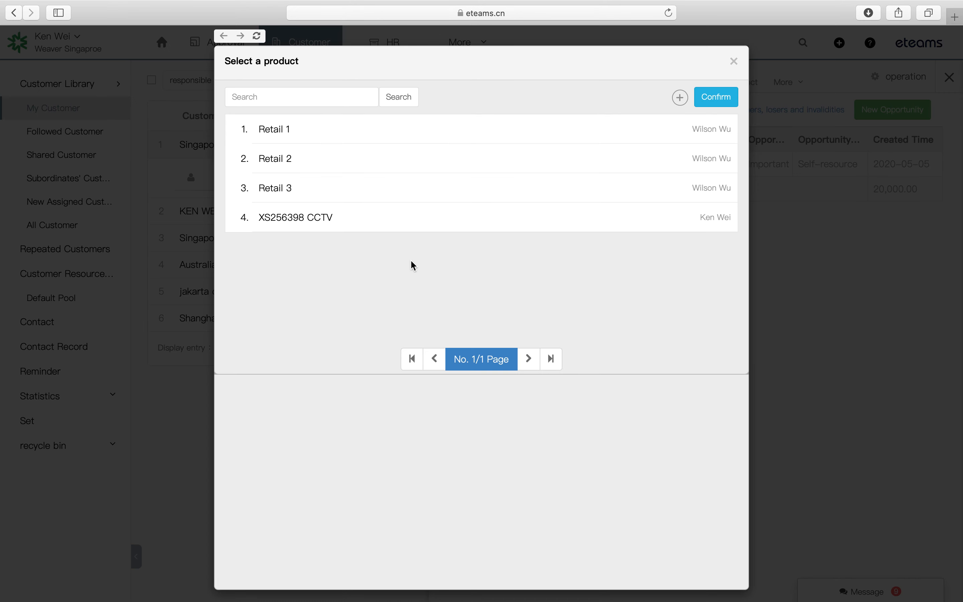
{"action": "left_click", "coordinate": [382, 132]}
{"action": "left_click", "coordinate": [717, 103]}
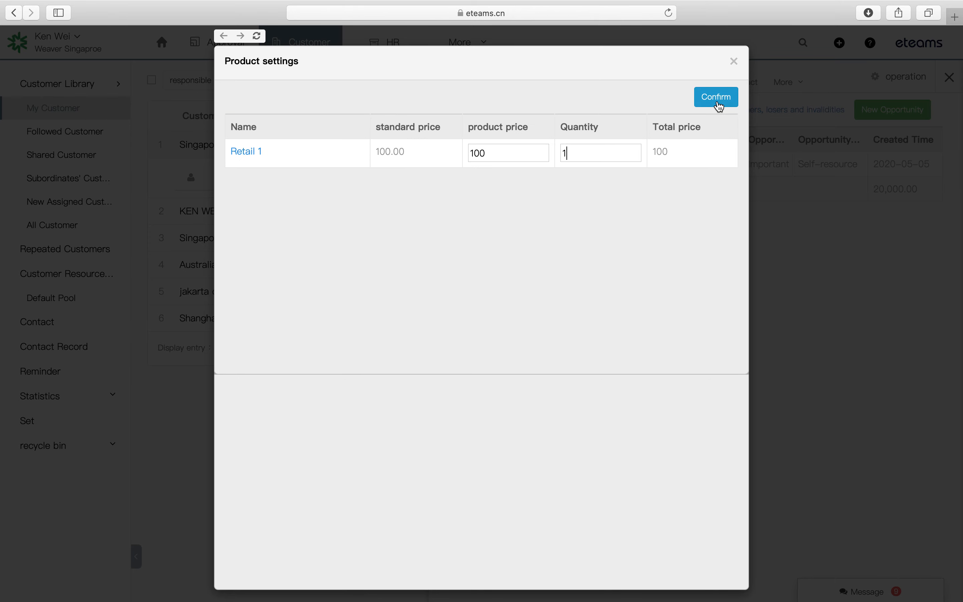
{"action": "left_click_drag", "start_coordinate": [587, 153], "coordinate": [532, 153]}
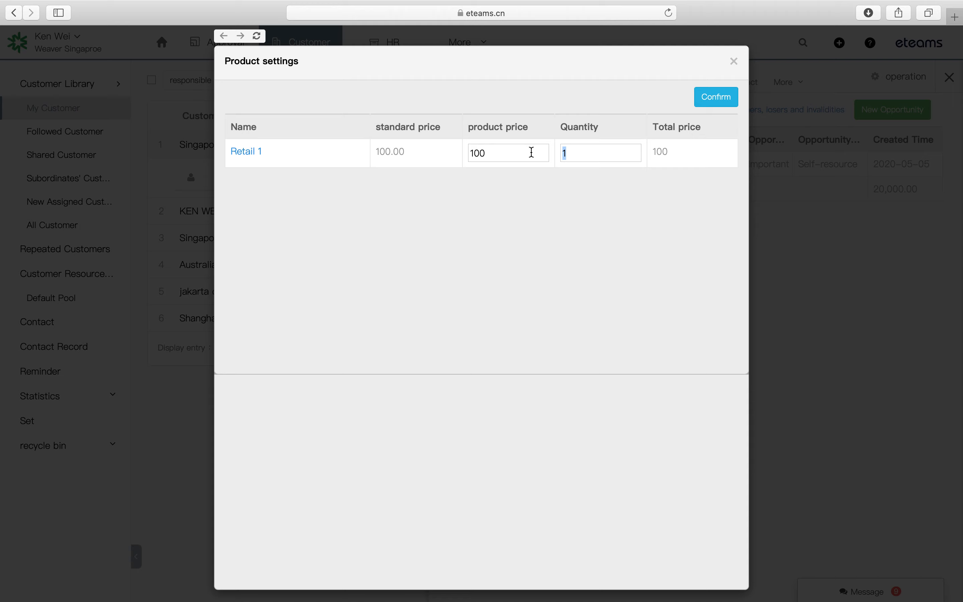
{"action": "type", "text": "200"}
{"action": "left_click", "coordinate": [721, 100]}
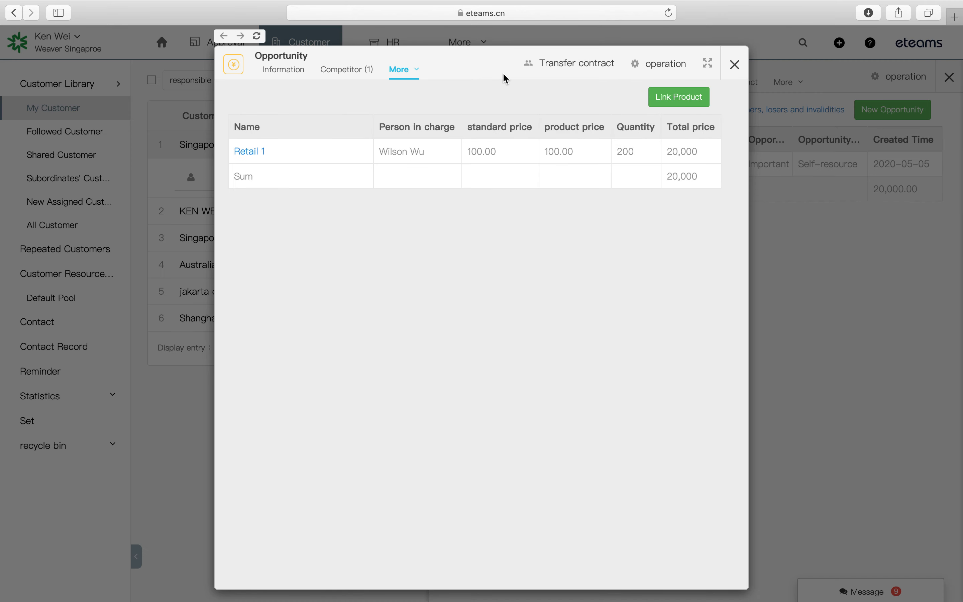
Step: Look at the opportunity's new contact reminder form without saving one, and close the opportunity
{"action": "left_click", "coordinate": [417, 77]}
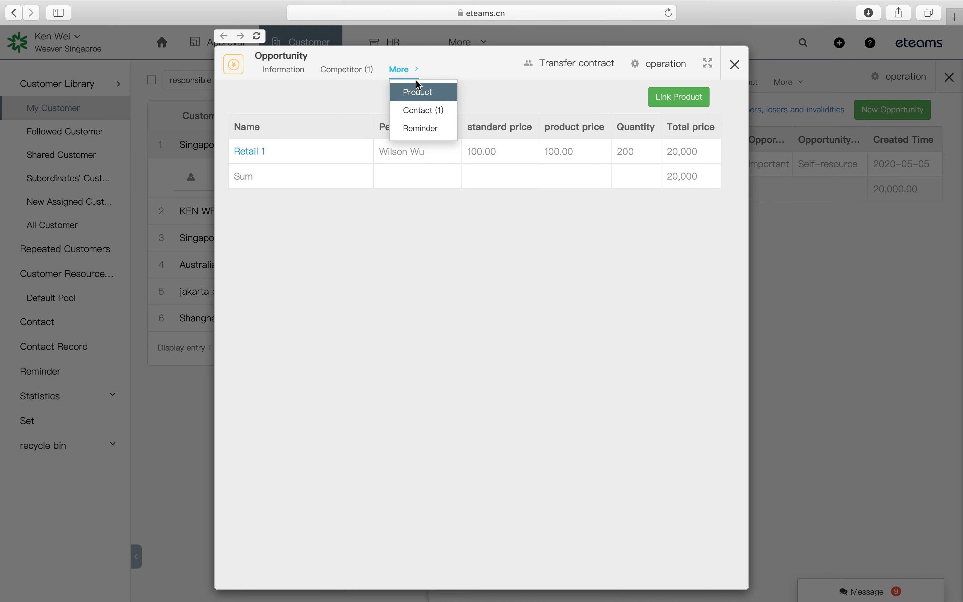
{"action": "left_click", "coordinate": [421, 128]}
{"action": "left_click", "coordinate": [360, 149]}
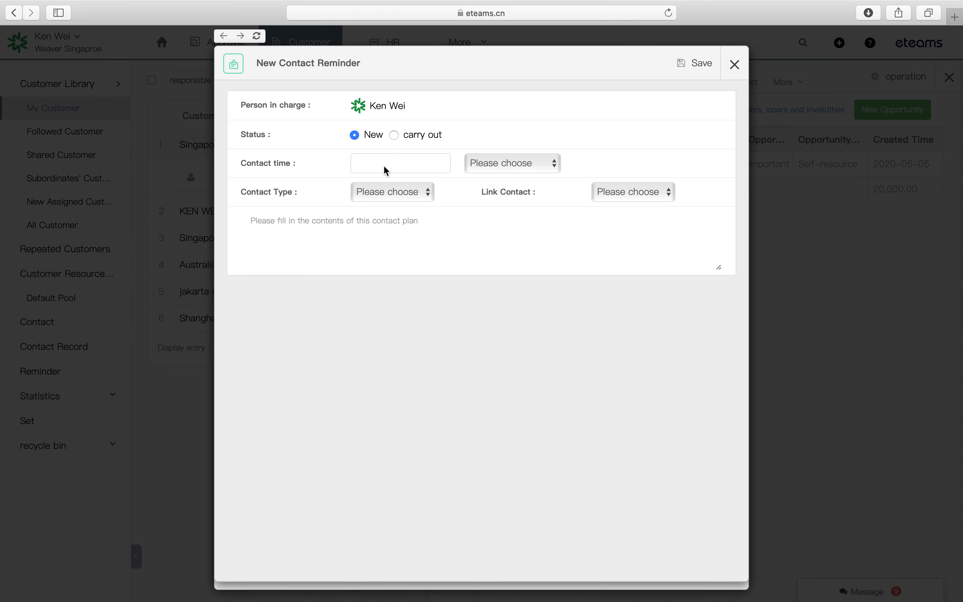
{"action": "left_click", "coordinate": [735, 64]}
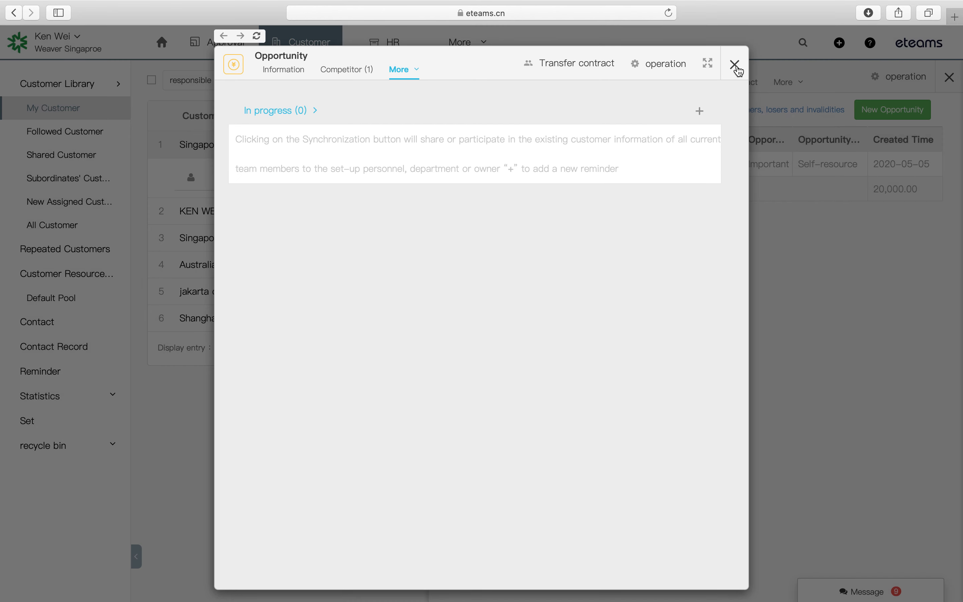
{"action": "left_click", "coordinate": [735, 65]}
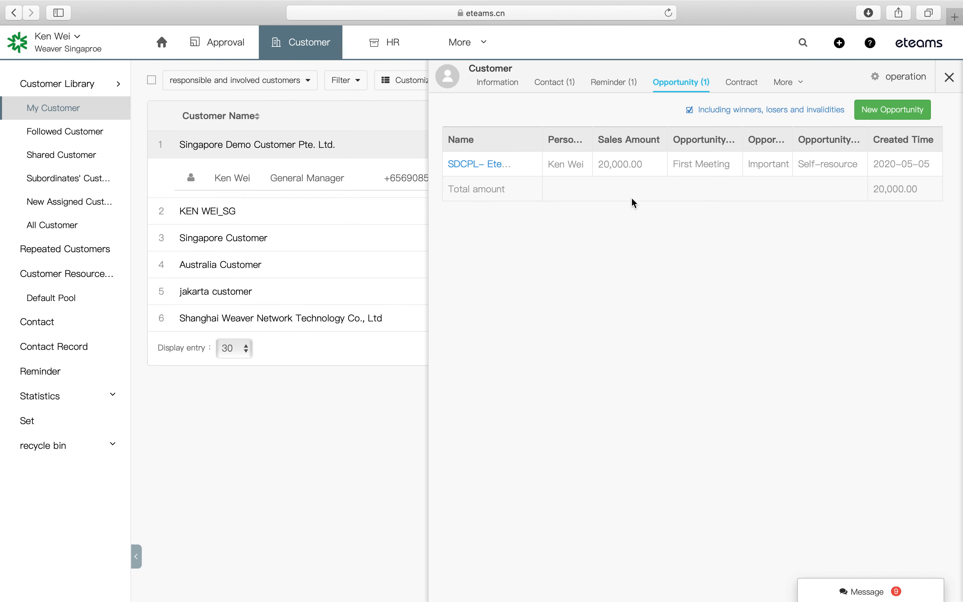
Step: Reopen the SDCPL- Eteams Purchasing opportunity and look through its available operations
{"action": "left_click", "coordinate": [492, 172]}
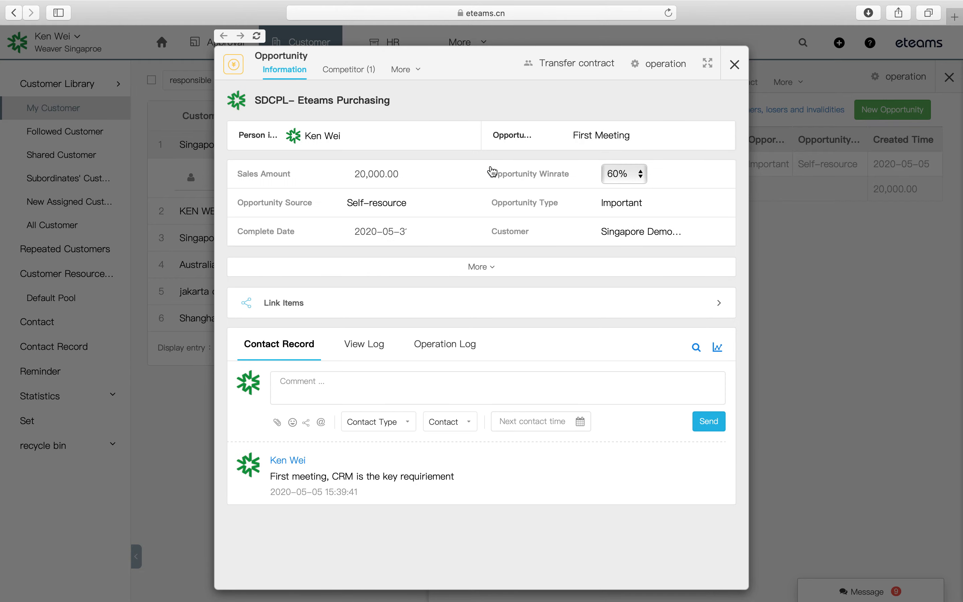
{"action": "left_click", "coordinate": [658, 74]}
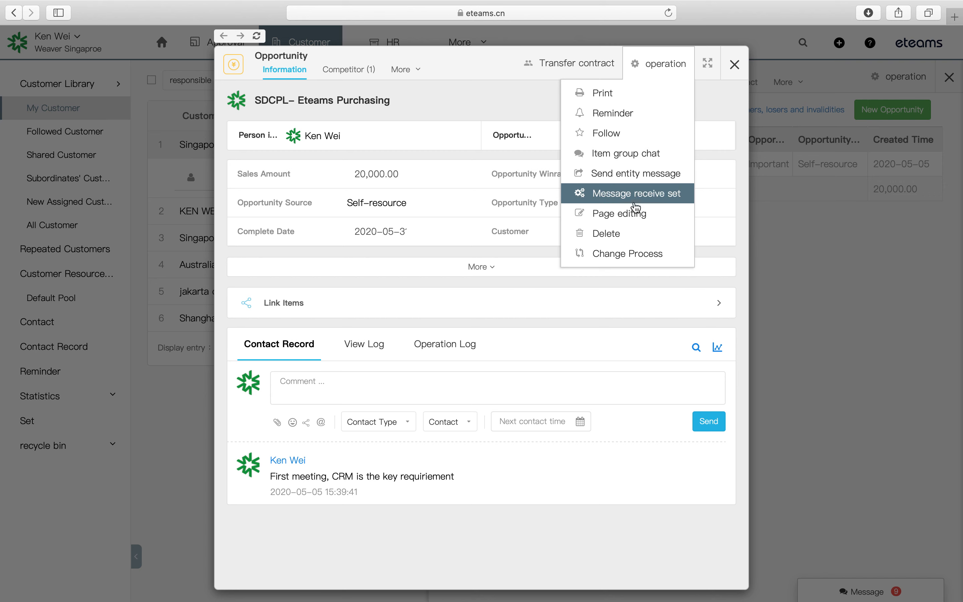
{"action": "left_click", "coordinate": [639, 140]}
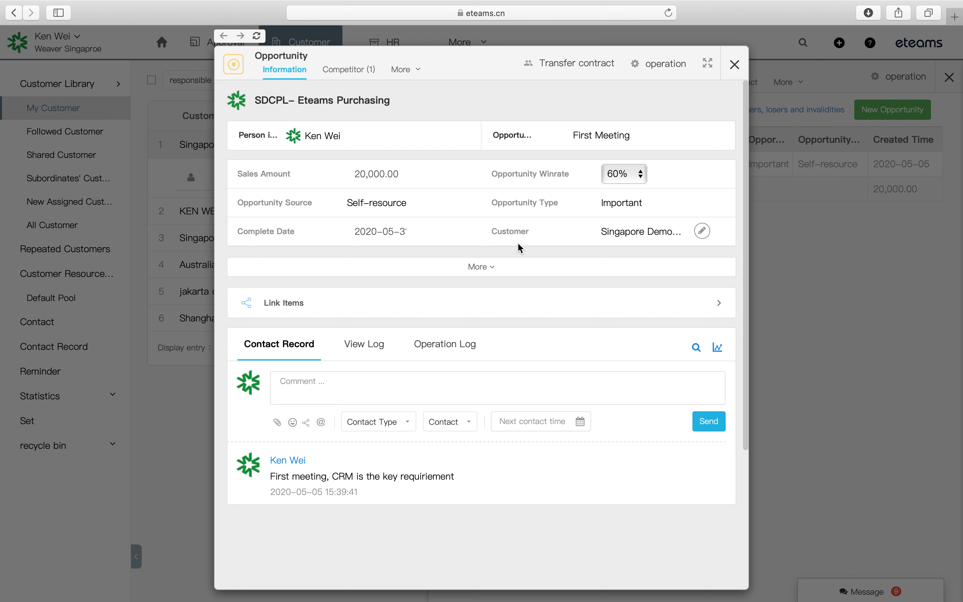
Step: Examine the opportunity's contact record statistics by employee for this week, the last two weeks, this month and last month
{"action": "left_click", "coordinate": [718, 349]}
{"action": "scroll", "coordinate": [581, 378], "scroll_direction": "down", "scroll_amount": 10}
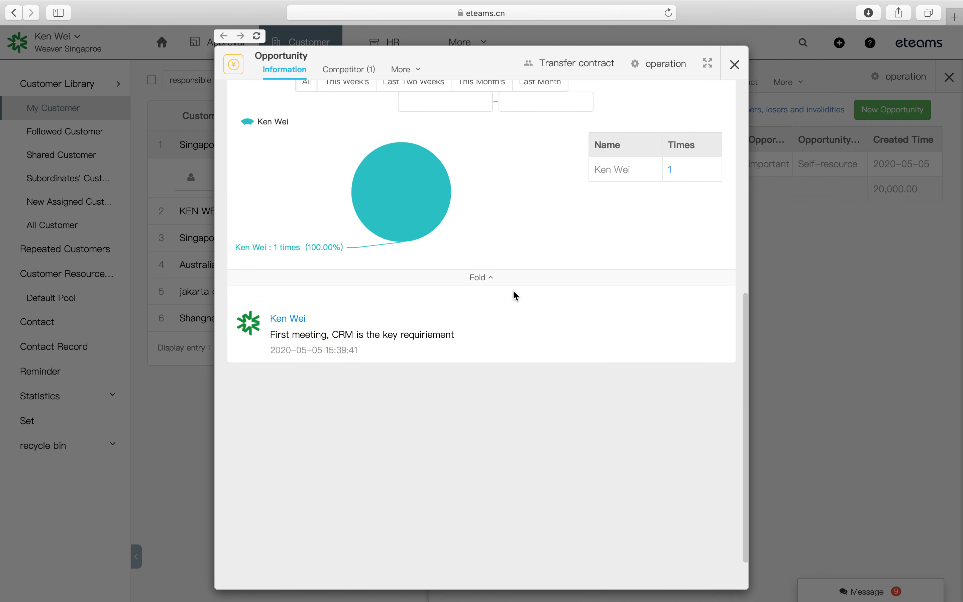
{"action": "scroll", "coordinate": [296, 252], "scroll_direction": "up", "scroll_amount": 2}
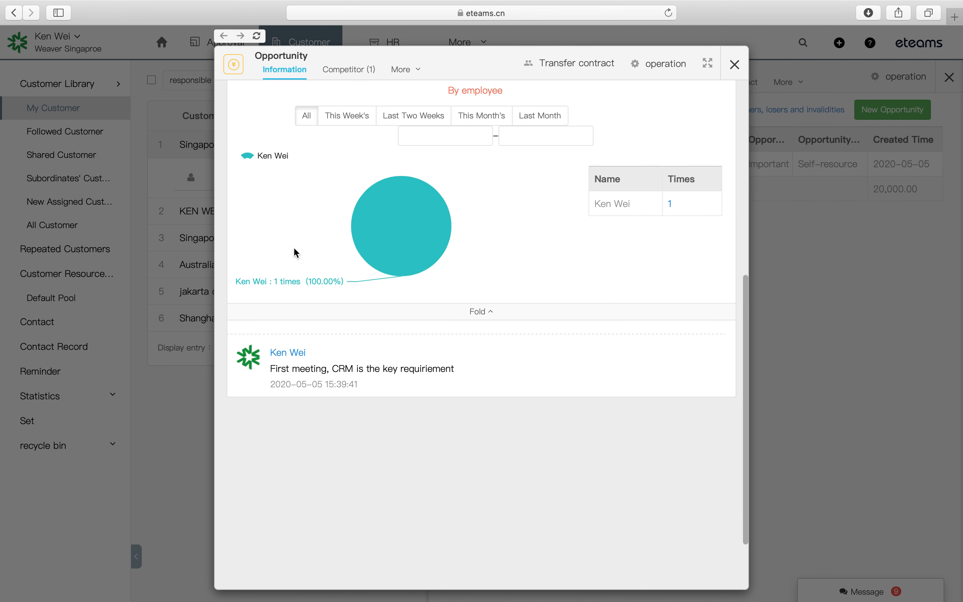
{"action": "scroll", "coordinate": [432, 213], "scroll_direction": "up", "scroll_amount": 4}
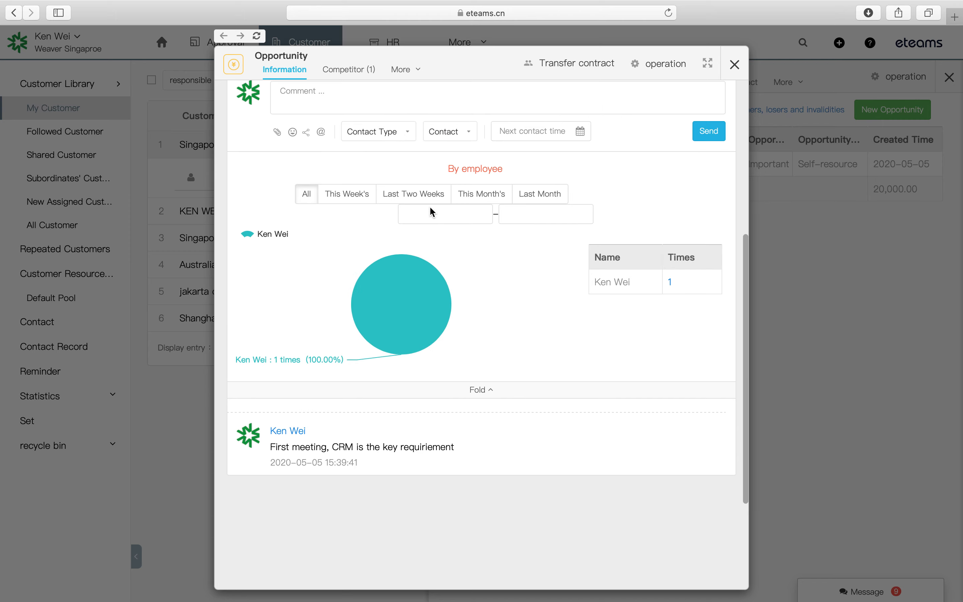
{"action": "left_click", "coordinate": [358, 197]}
{"action": "left_click", "coordinate": [408, 196]}
{"action": "left_click", "coordinate": [477, 197]}
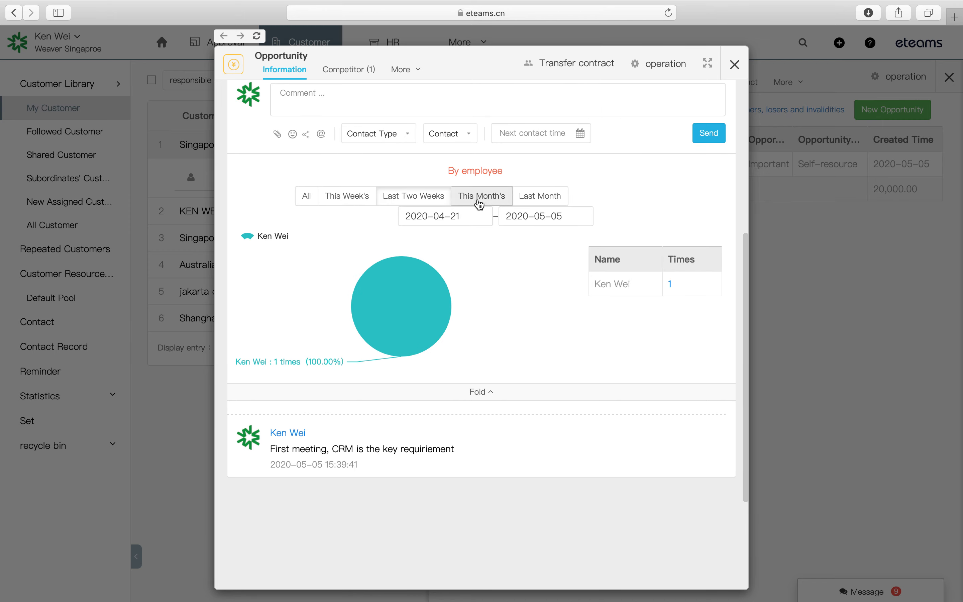
{"action": "left_click", "coordinate": [543, 196]}
{"action": "scroll", "coordinate": [544, 195], "scroll_direction": "up", "scroll_amount": 5}
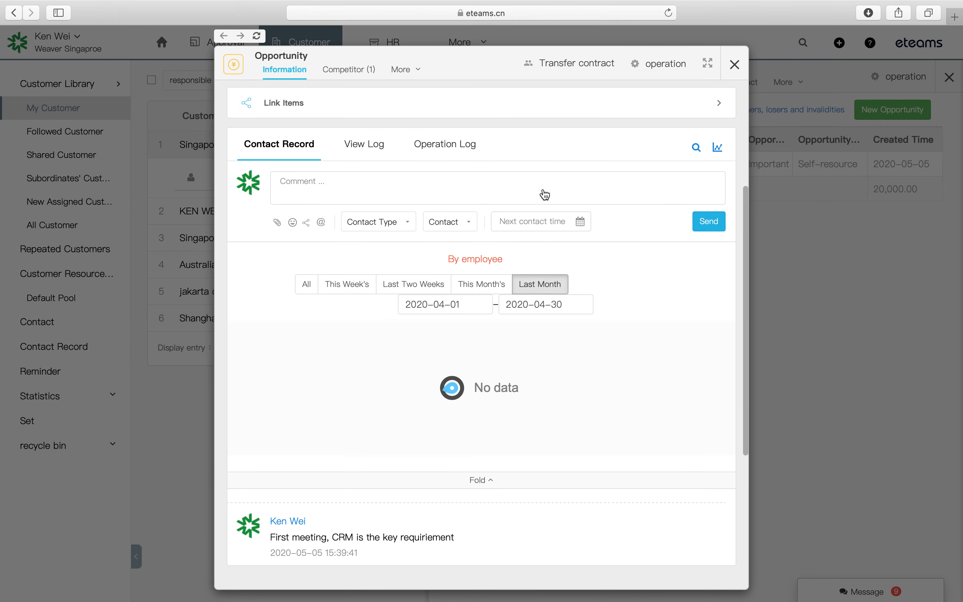
{"action": "left_click", "coordinate": [475, 319]}
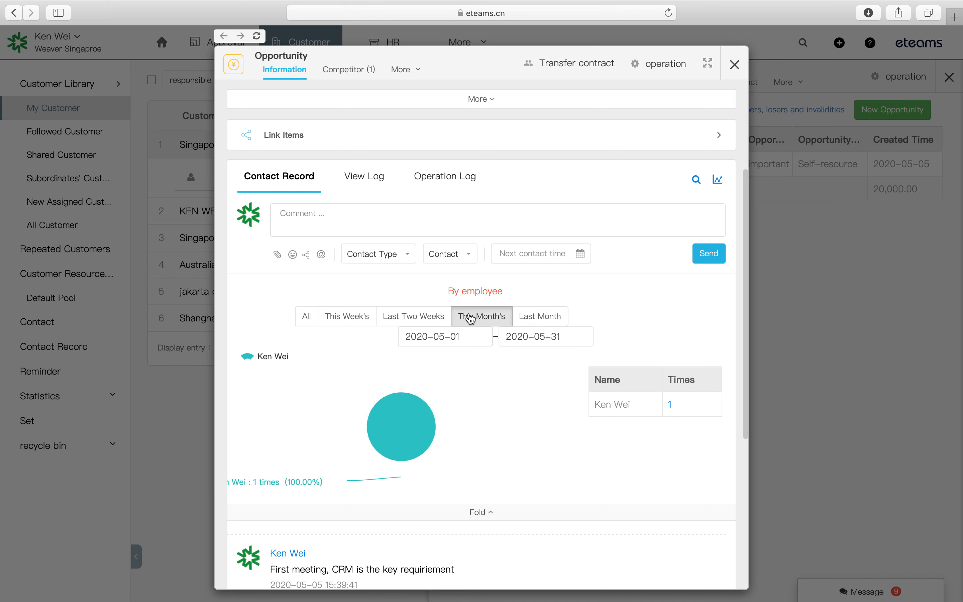
{"action": "scroll", "coordinate": [475, 336], "scroll_direction": "up", "scroll_amount": 5}
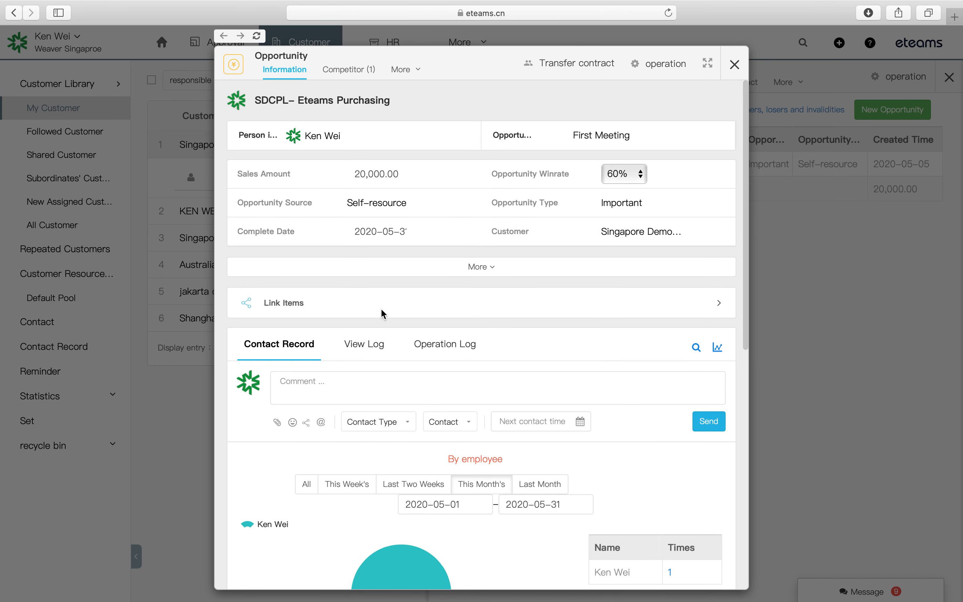
Step: Link the customer Singapore Demo Customer Pte. Ltd. to the opportunity as a linked item
{"action": "left_click", "coordinate": [381, 307]}
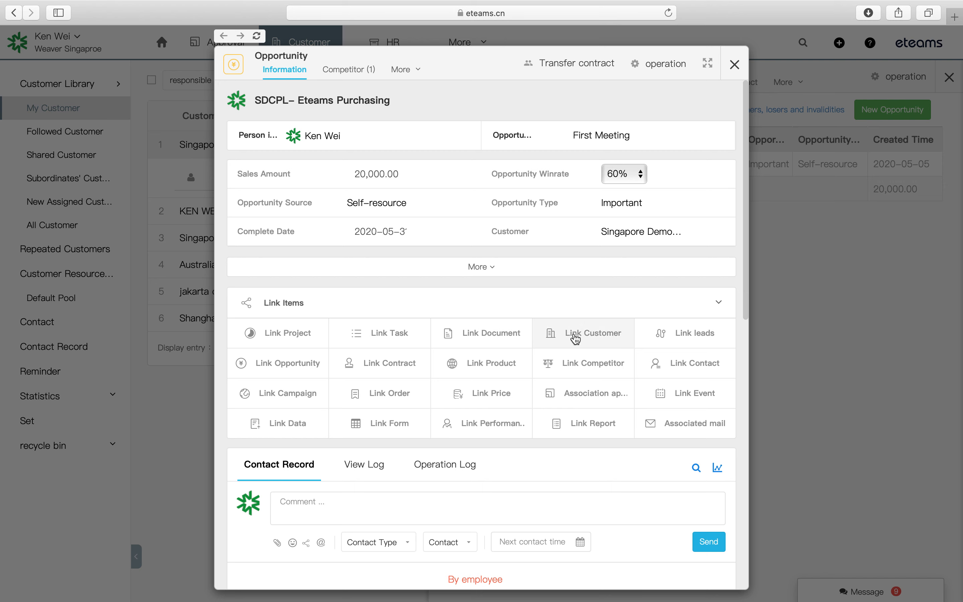
{"action": "left_click", "coordinate": [586, 334]}
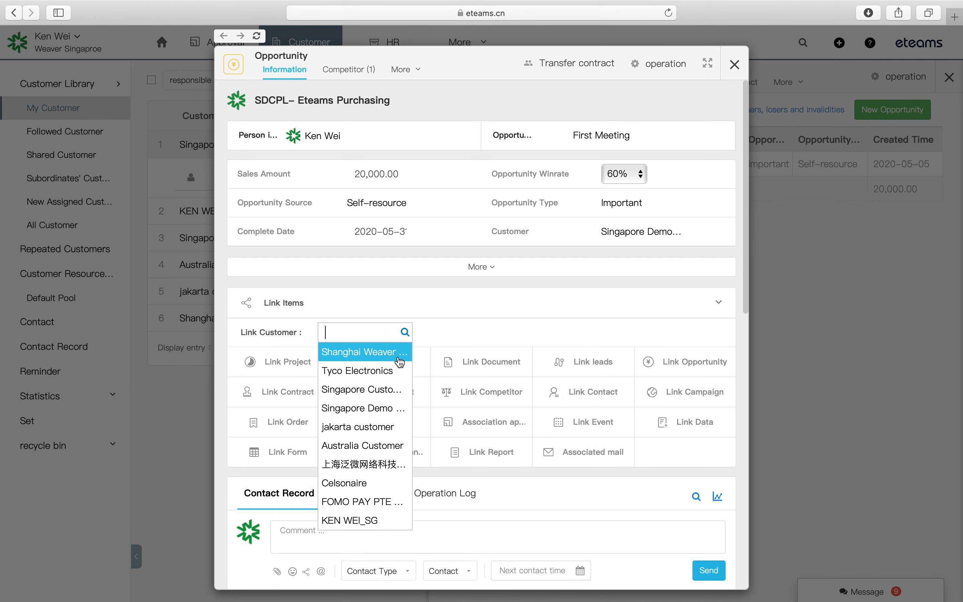
{"action": "left_click", "coordinate": [373, 409]}
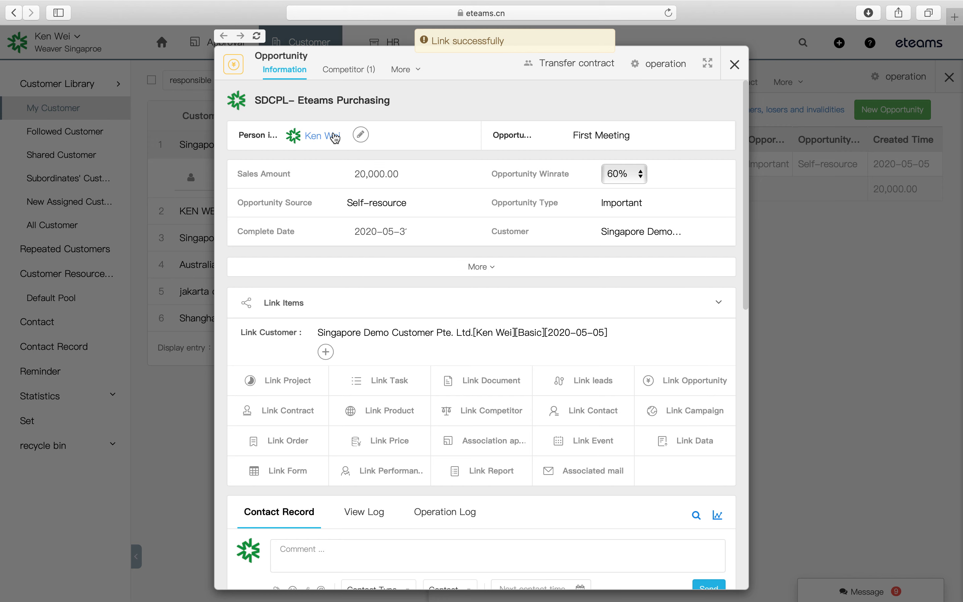
Step: Open the linked customer, review its contact record and opportunity list, and return to the SDCPL- Eteams Purchasing opportunity
{"action": "left_click", "coordinate": [379, 337]}
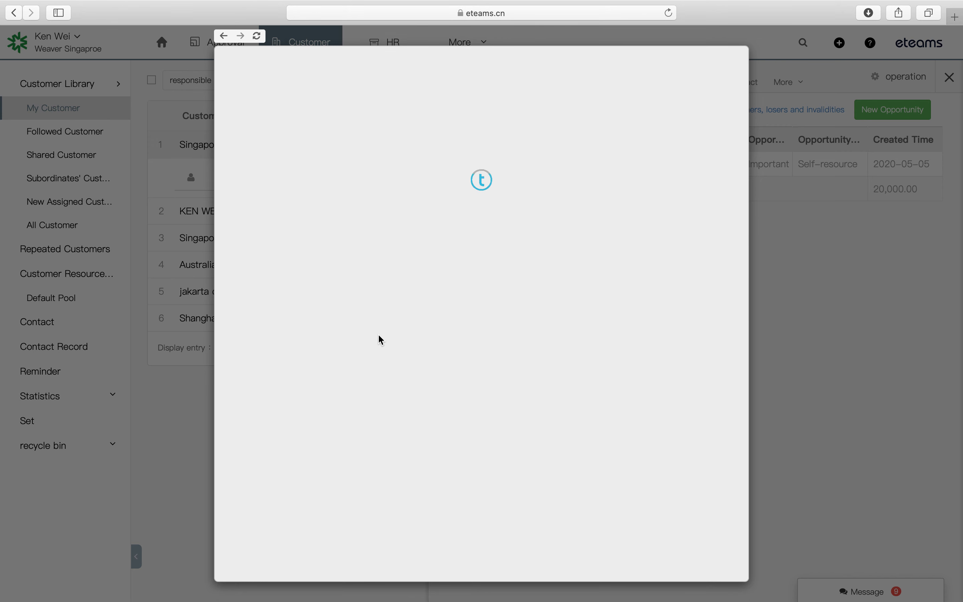
{"action": "scroll", "coordinate": [378, 336], "scroll_direction": "down", "scroll_amount": 5}
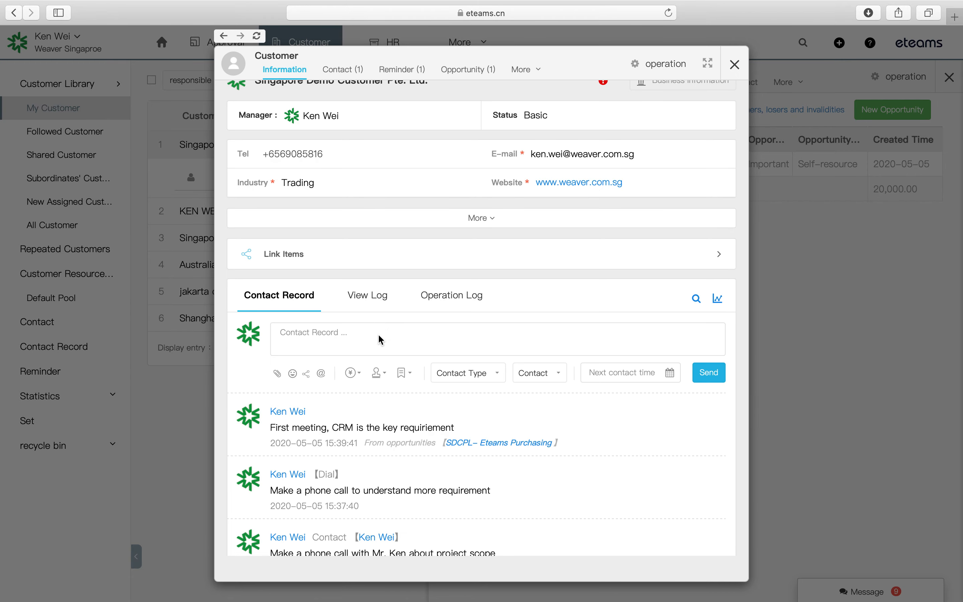
{"action": "scroll", "coordinate": [378, 334], "scroll_direction": "up", "scroll_amount": 5}
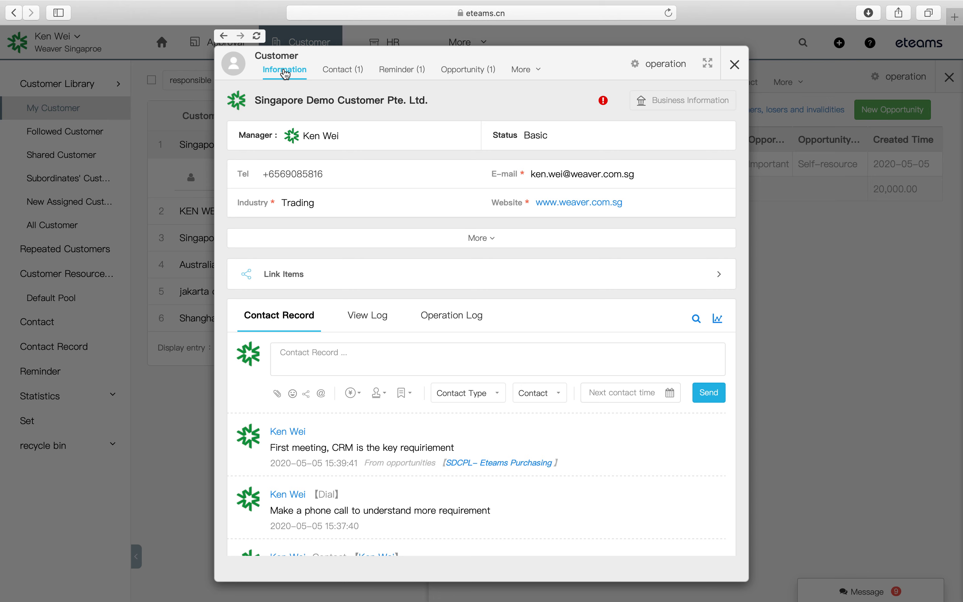
{"action": "left_click", "coordinate": [471, 69]}
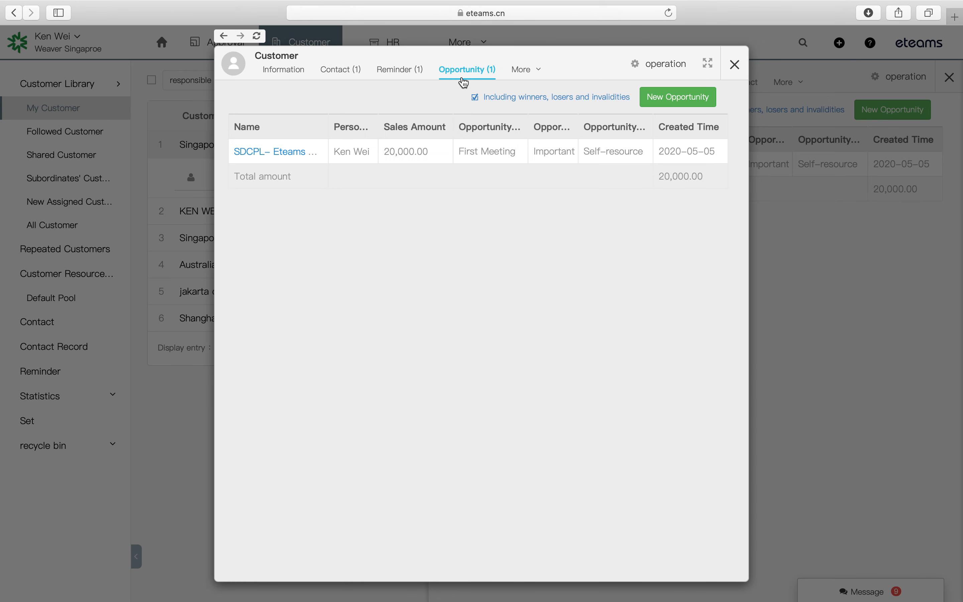
{"action": "left_click", "coordinate": [293, 154]}
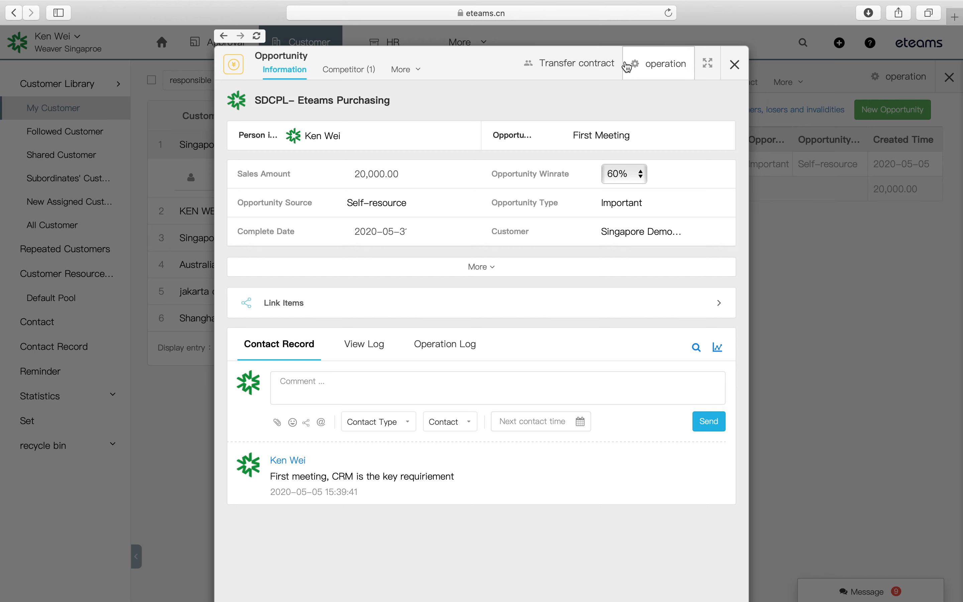
{"action": "left_click", "coordinate": [644, 65]}
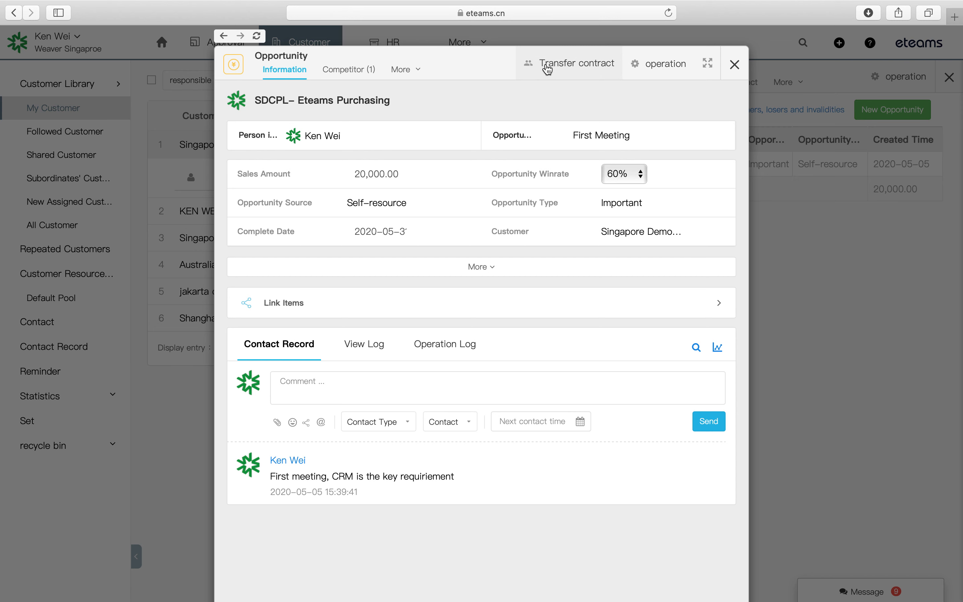